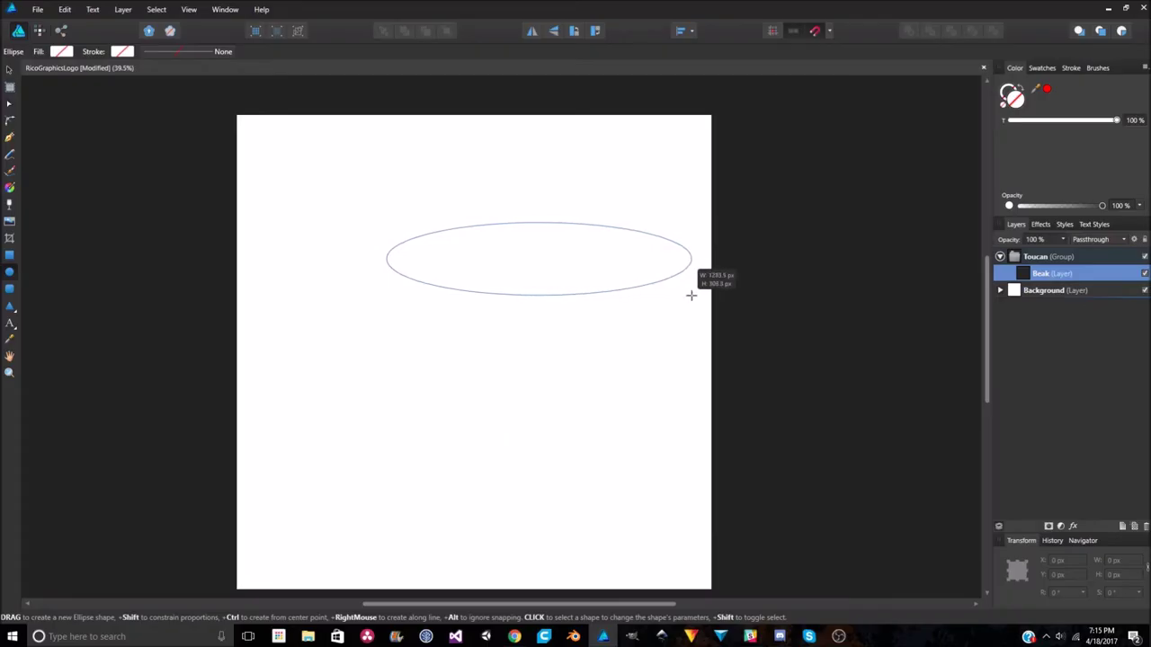
# Draw a wide beak ellipse with an orange fill and the stroke set to None
pyautogui.moveTo(691, 295); pyautogui.dragTo(692, 298)
pyautogui.click(61, 52)
pyautogui.click(67, 135)
pyautogui.click(123, 51)
pyautogui.click(55, 80)
# Tilt the beak ellipse by a few degrees
pyautogui.moveTo(539, 205)
pyautogui.mouseDown()
pyautogui.moveTo(531, 221)
pyautogui.moveTo(583, 330)
pyautogui.mouseUp()
pyautogui.scroll(2, 583, 330)
pyautogui.scroll(2, 847, 300)
pyautogui.scroll(-1, 935, 294)
pyautogui.scroll(1, 731, 292)
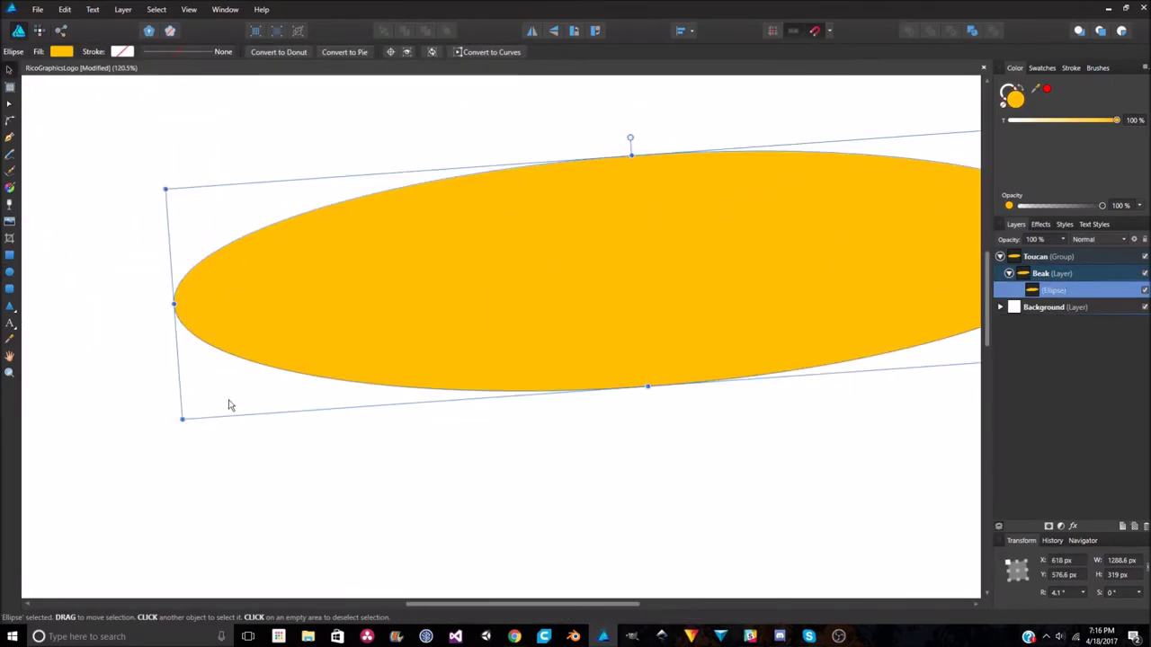
# In Pixel persona, try erasing a thin column at the ellipse's left tip, then undo and deselect
pyautogui.hotkey('ctrl', '2')
pyautogui.click(230, 367)
pyautogui.hscroll(-3, 263, 312)
pyautogui.scroll(1, 262, 312)
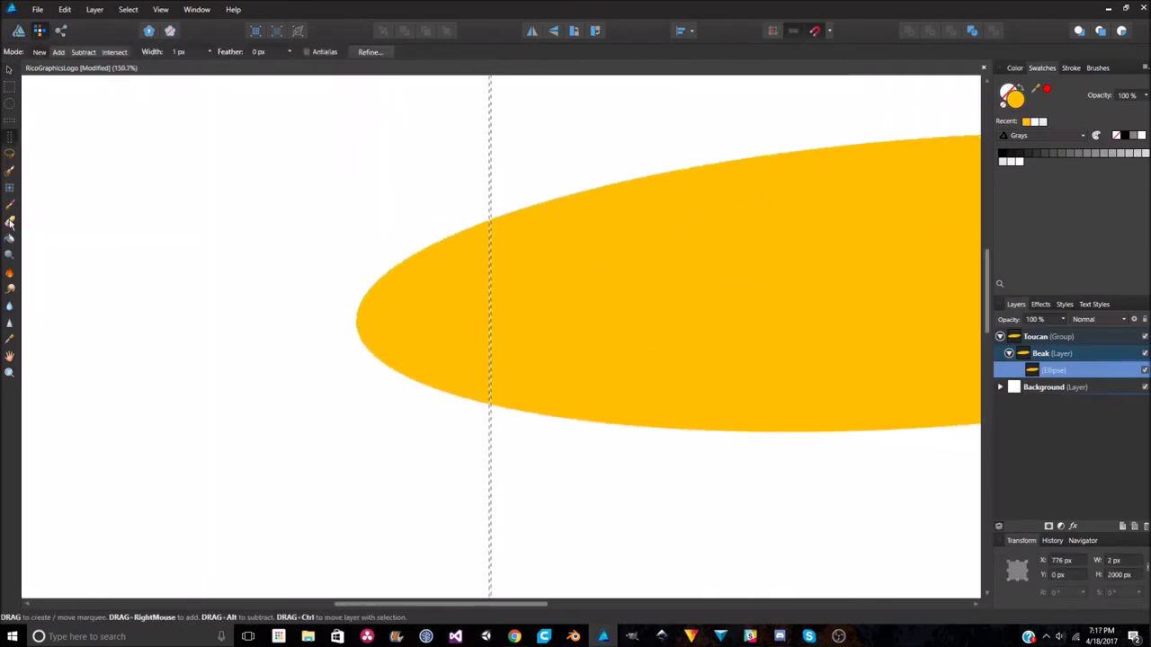
pyautogui.press('e')
pyautogui.moveTo(452, 206)
pyautogui.mouseDown()
pyautogui.moveTo(405, 390)
pyautogui.moveTo(447, 375)
pyautogui.mouseUp()
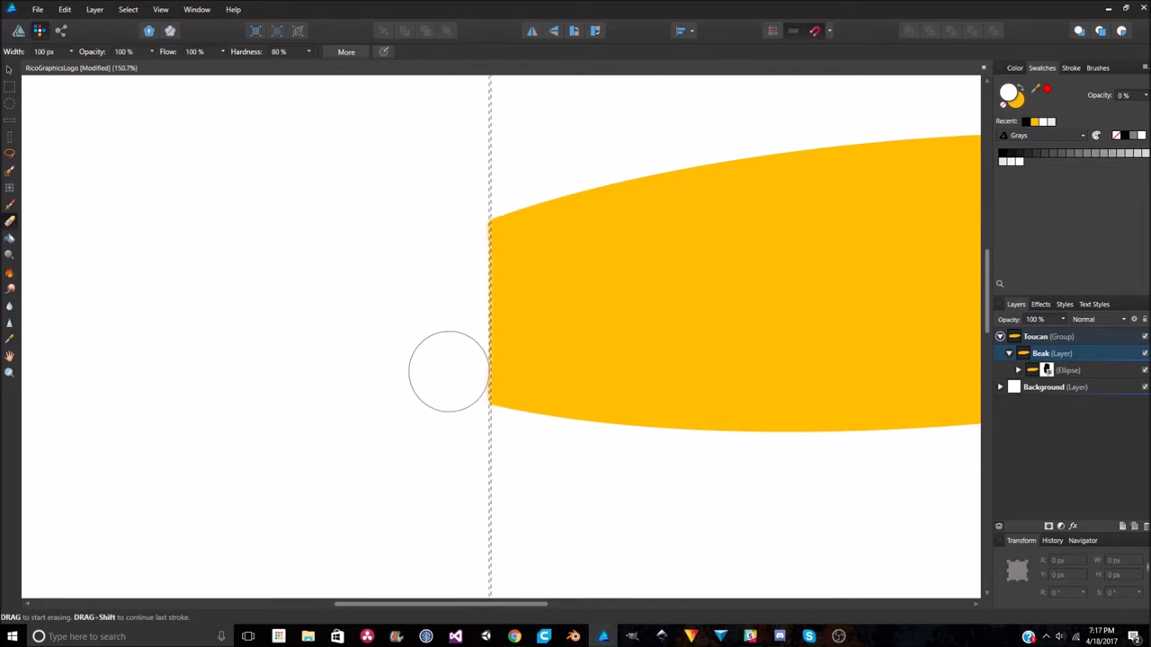
pyautogui.hotkey('ctrl', 'z')
pyautogui.hotkey('ctrl', 'd')
# Marquee the left tip and delete it, then deselect and undo the result
pyautogui.press('m')
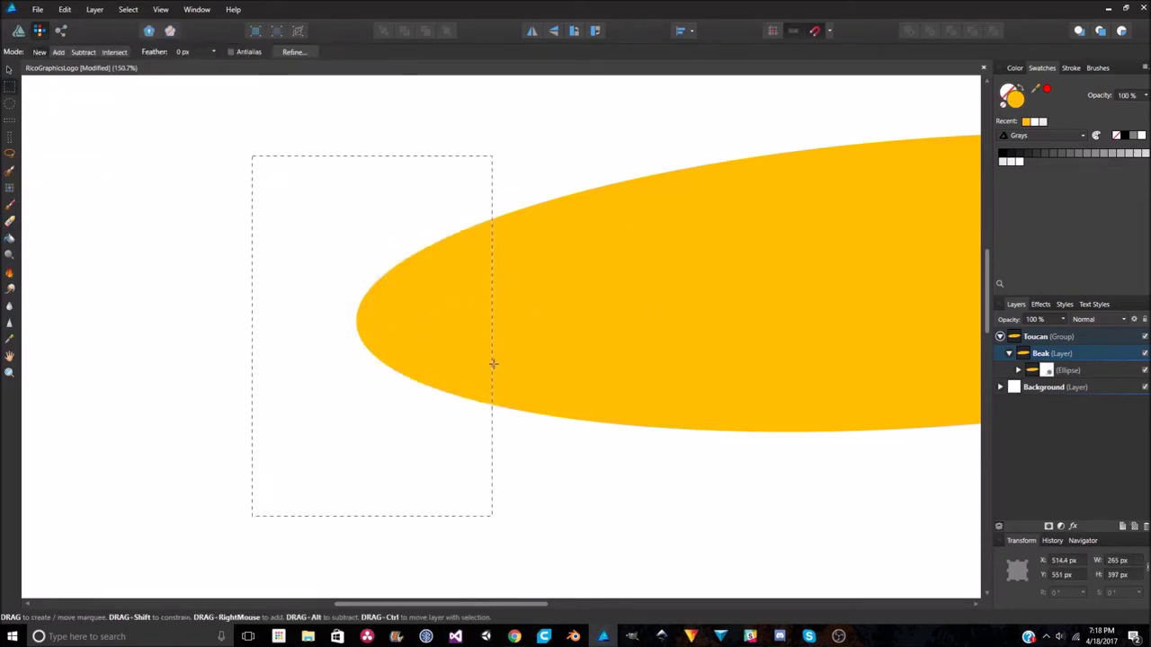
pyautogui.scroll(-3, 257, 297)
pyautogui.scroll(2, 33, 147)
pyautogui.press('e')
pyautogui.press('Delete')
pyautogui.hscroll(2, 626, 326)
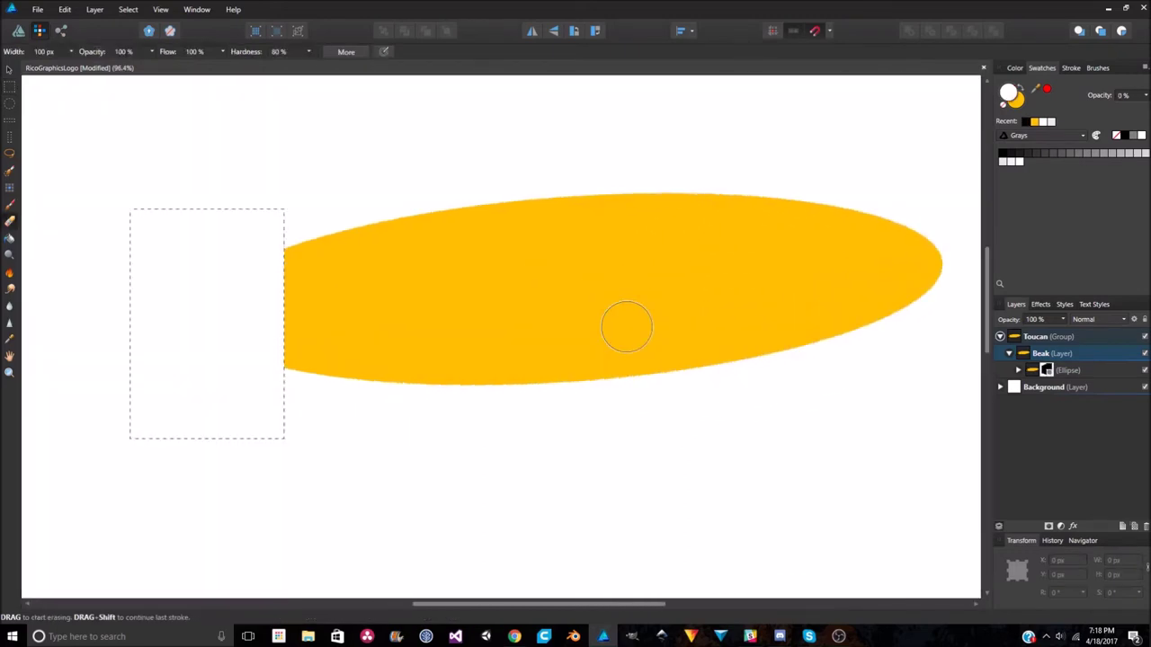
pyautogui.click(129, 9)
pyautogui.click(148, 45)
pyautogui.press('m')
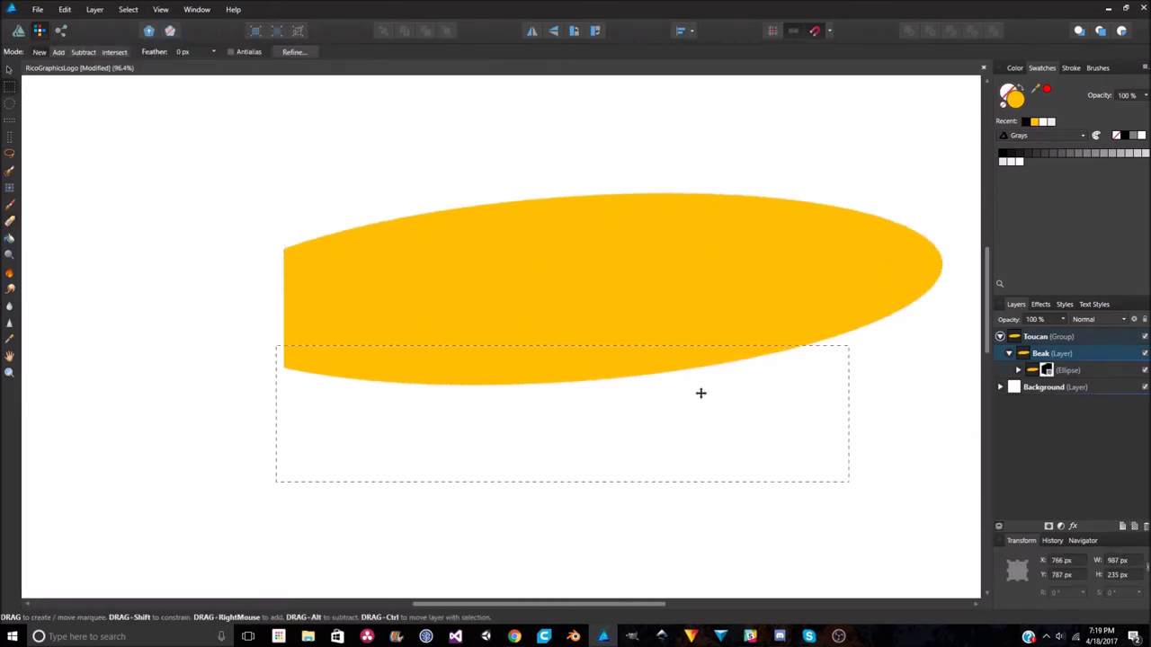
pyautogui.hotkey('ctrl', 'z')
# Erase the beak's left end to a straight edge with the Erase Brush, then deselect
pyautogui.hotkey('ctrl', '1')
pyautogui.hotkey('ctrl', '2')
pyautogui.scroll(4, 530, 377)
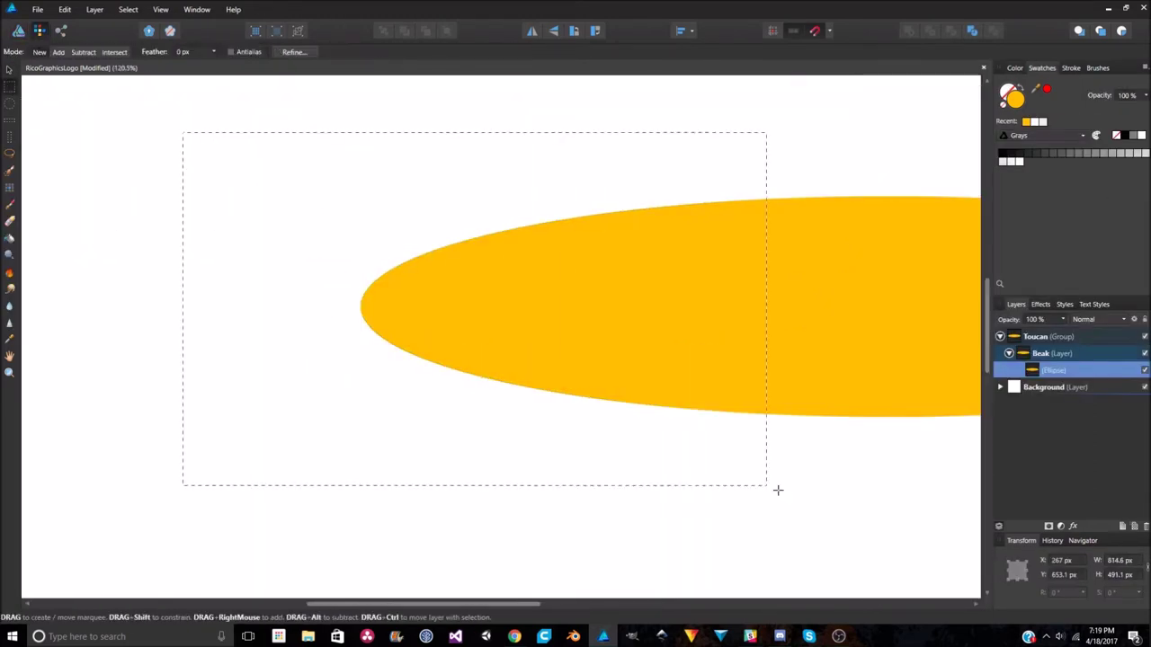
pyautogui.scroll(-3, 778, 490)
pyautogui.press('e')
pyautogui.moveTo(478, 393); pyautogui.dragTo(291, 316)
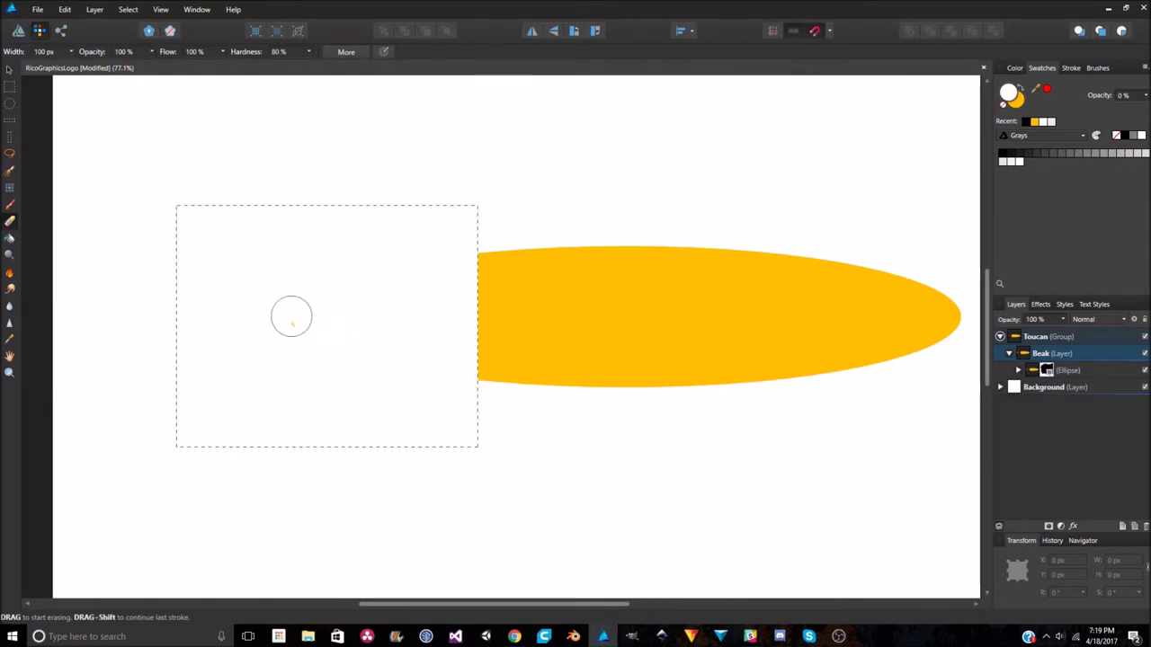
pyautogui.press('m')
pyautogui.click(128, 9)
pyautogui.click(153, 34)
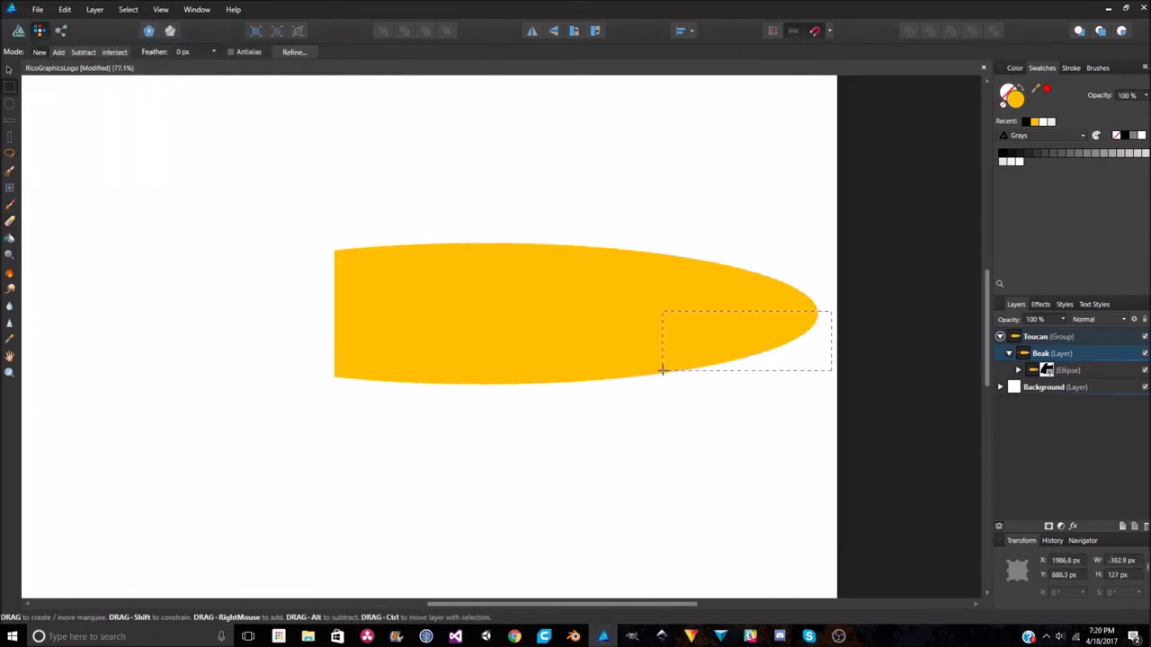
pyautogui.hotkey('ctrl', '1')
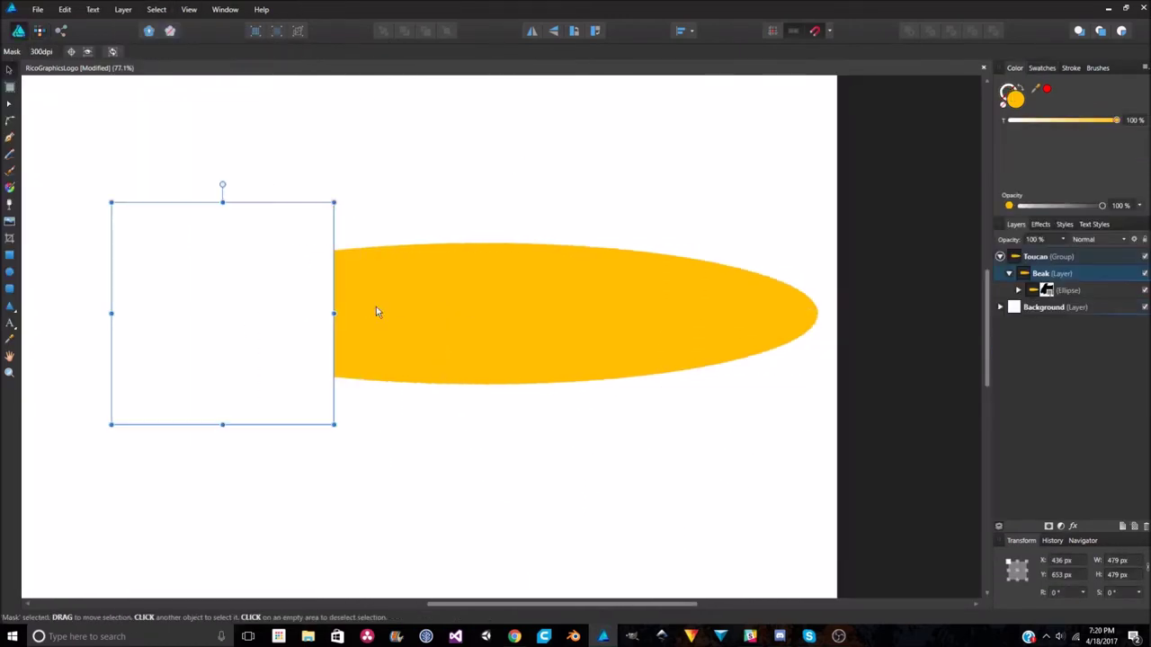
# Rotate the Beak layer about -2.7° and erase its lower part flat in Pixel persona
pyautogui.click(702, 301)
pyautogui.moveTo(820, 384); pyautogui.dragTo(821, 400)
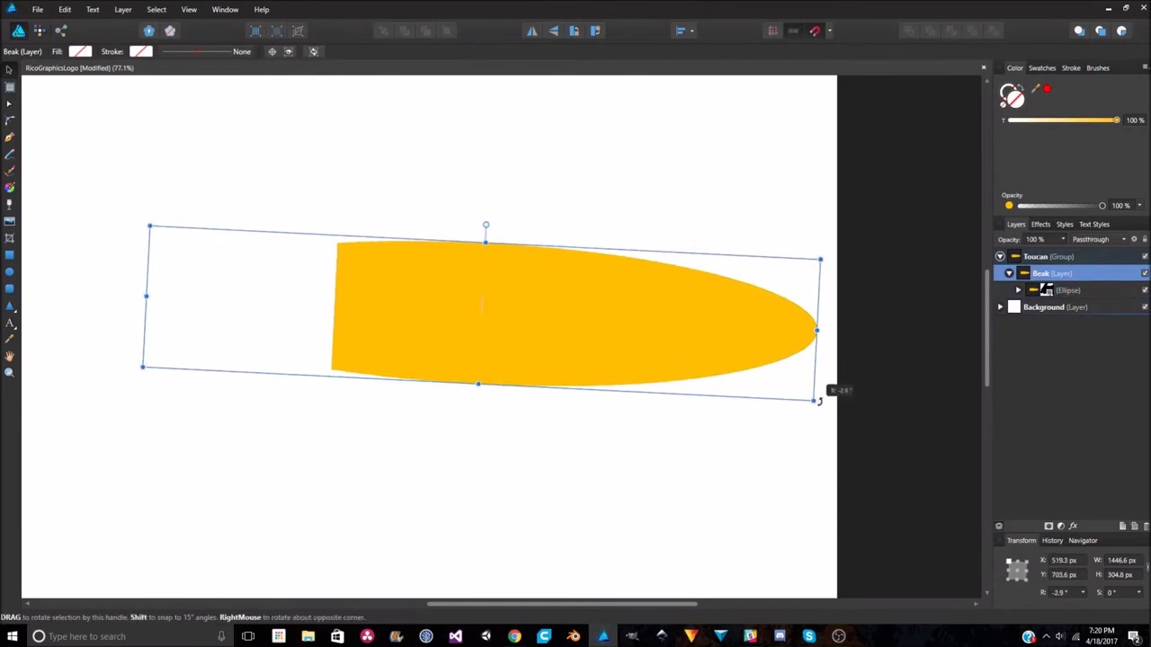
pyautogui.hotkey('ctrl', '2')
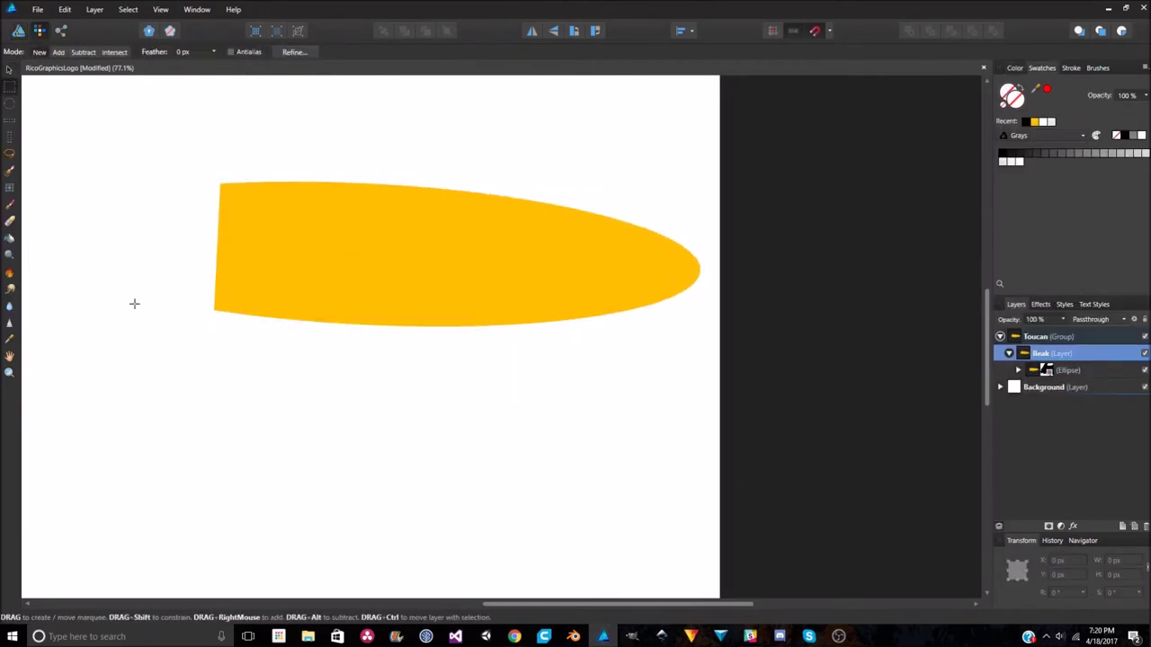
pyautogui.press('e')
pyautogui.moveTo(121, 351)
pyautogui.mouseDown()
pyautogui.moveTo(441, 314)
pyautogui.moveTo(458, 285)
pyautogui.moveTo(765, 294)
pyautogui.mouseUp()
pyautogui.scroll(2, 665, 272)
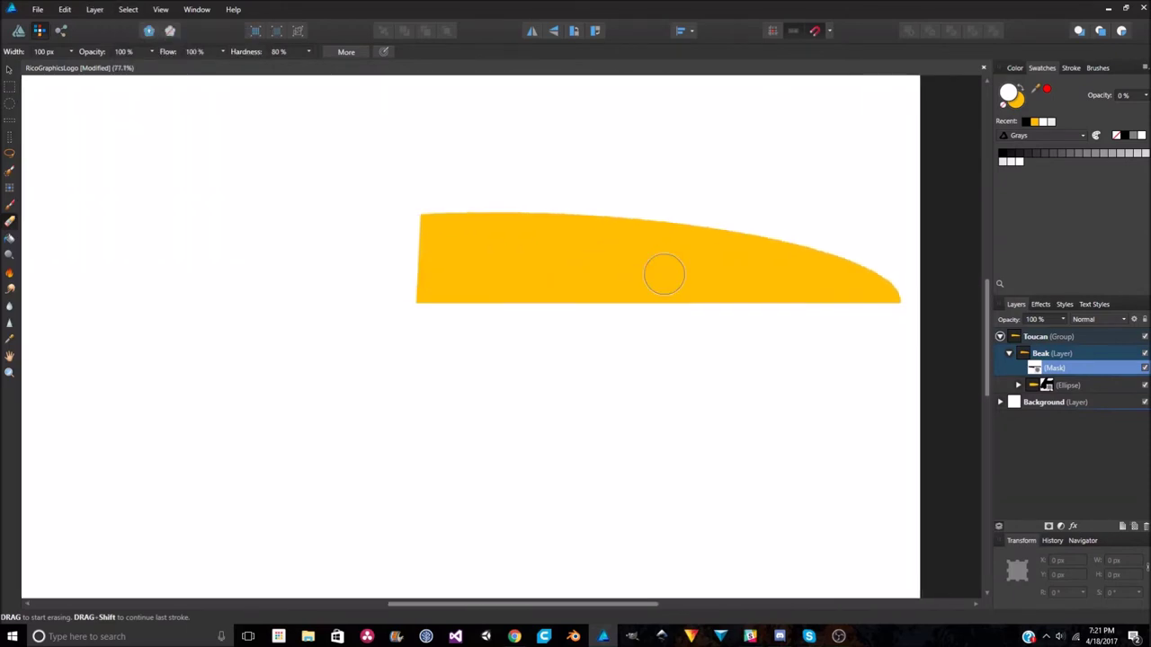
pyautogui.scroll(2, 493, 282)
pyautogui.scroll(2, 583, 372)
pyautogui.scroll(-3, 583, 372)
pyautogui.press('w')
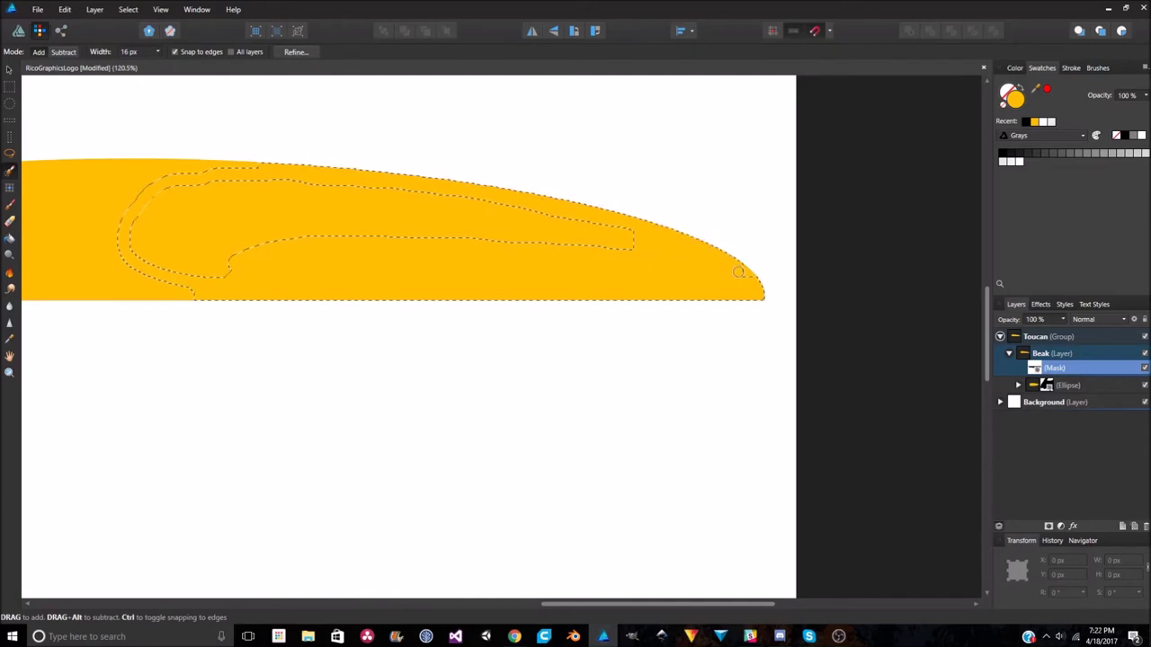
pyautogui.hscroll(-5, 174, 241)
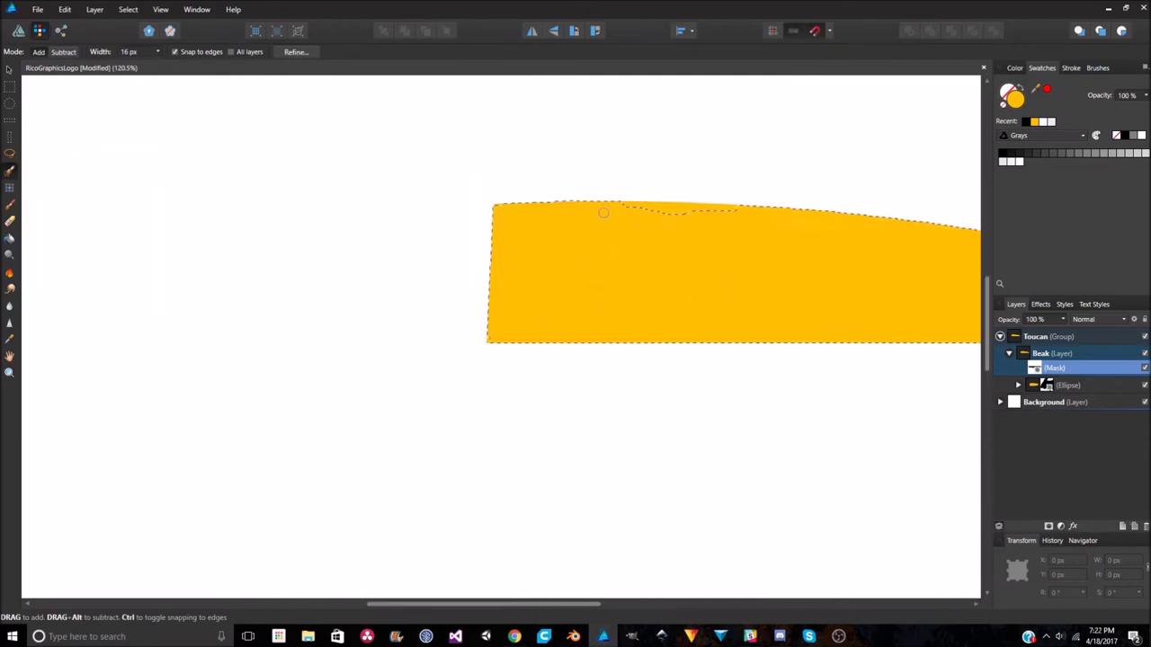
pyautogui.scroll(7, 603, 212)
pyautogui.scroll(7, 791, 347)
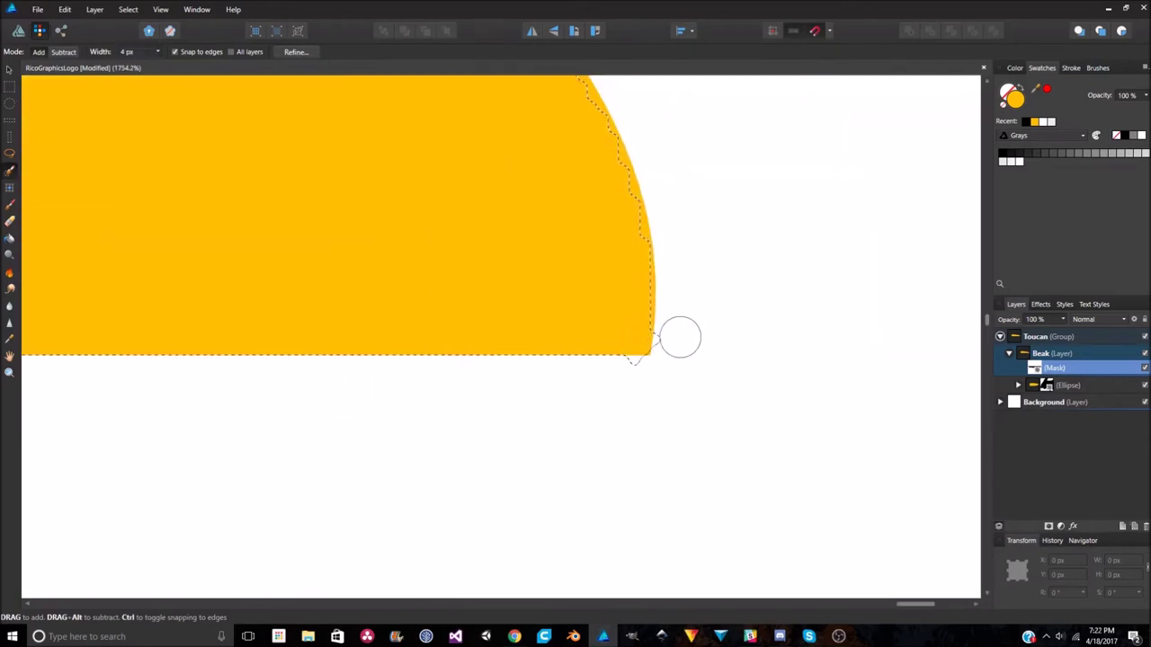
pyautogui.scroll(1, 601, 198)
pyautogui.moveTo(617, 385); pyautogui.dragTo(672, 370)
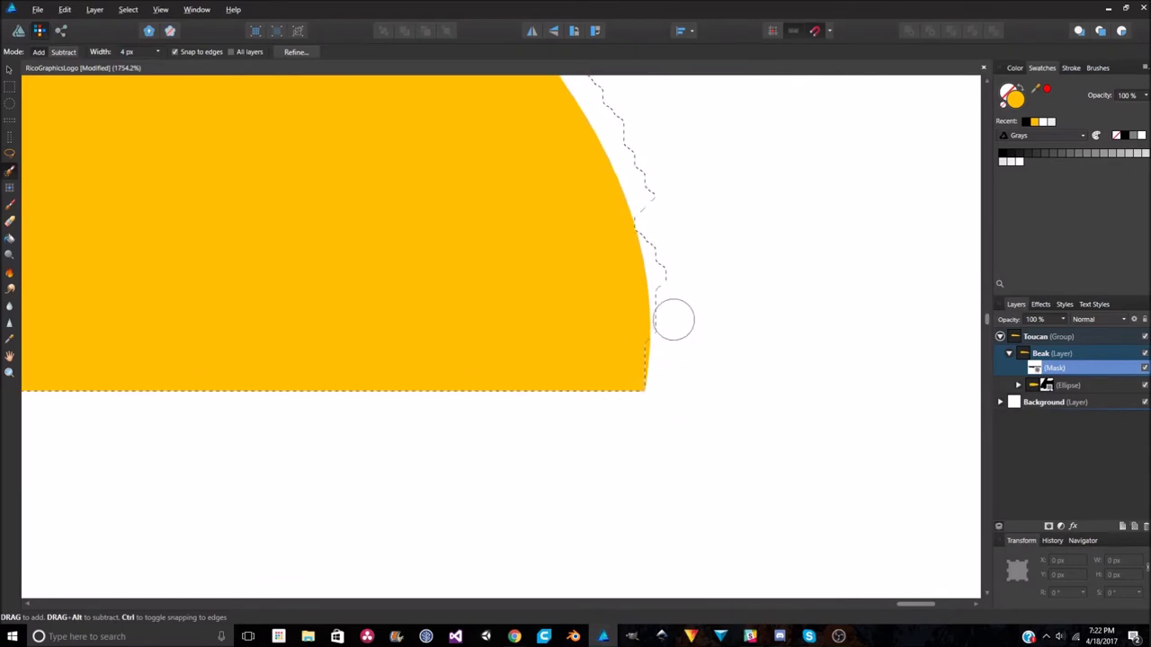
pyautogui.scroll(2, 674, 320)
pyautogui.moveTo(1052, 367); pyautogui.dragTo(1038, 356)
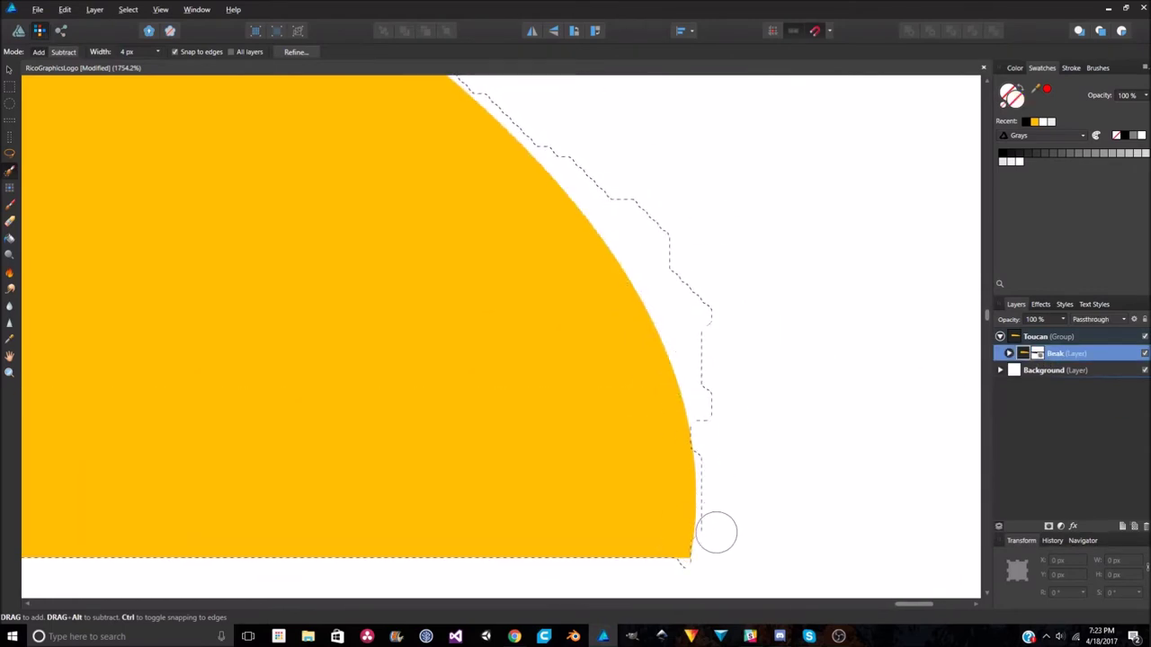
pyautogui.scroll(-2, 839, 377)
pyautogui.scroll(-2, 829, 314)
pyautogui.scroll(2, 716, 327)
pyautogui.scroll(1, 678, 322)
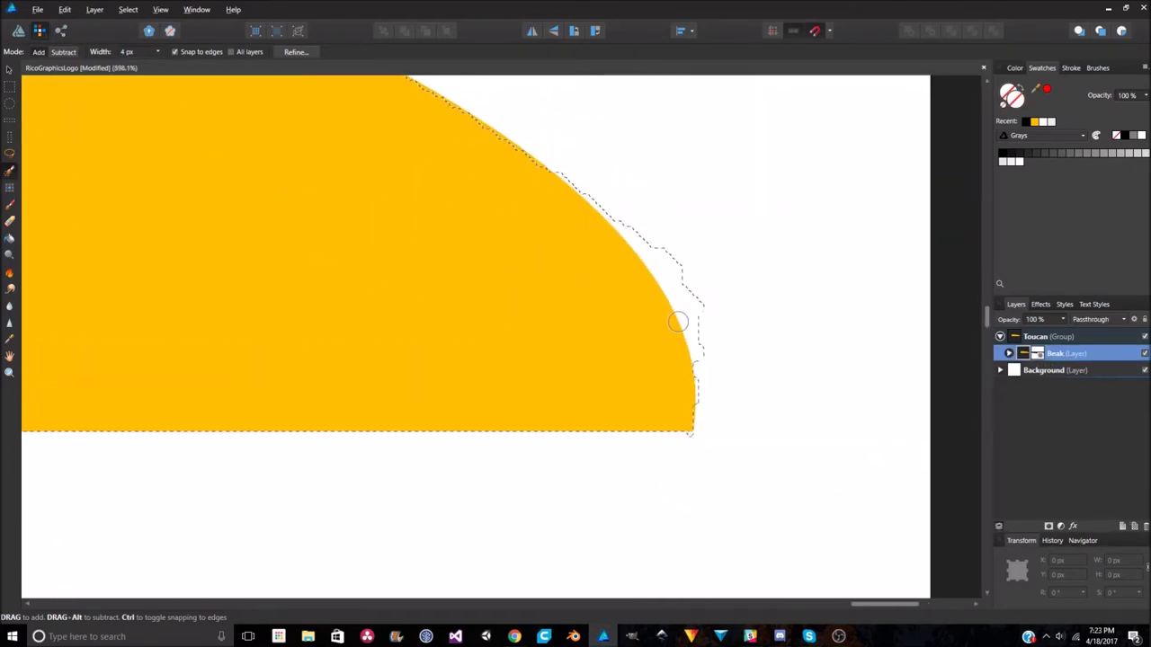
pyautogui.click(128, 9)
pyautogui.click(148, 45)
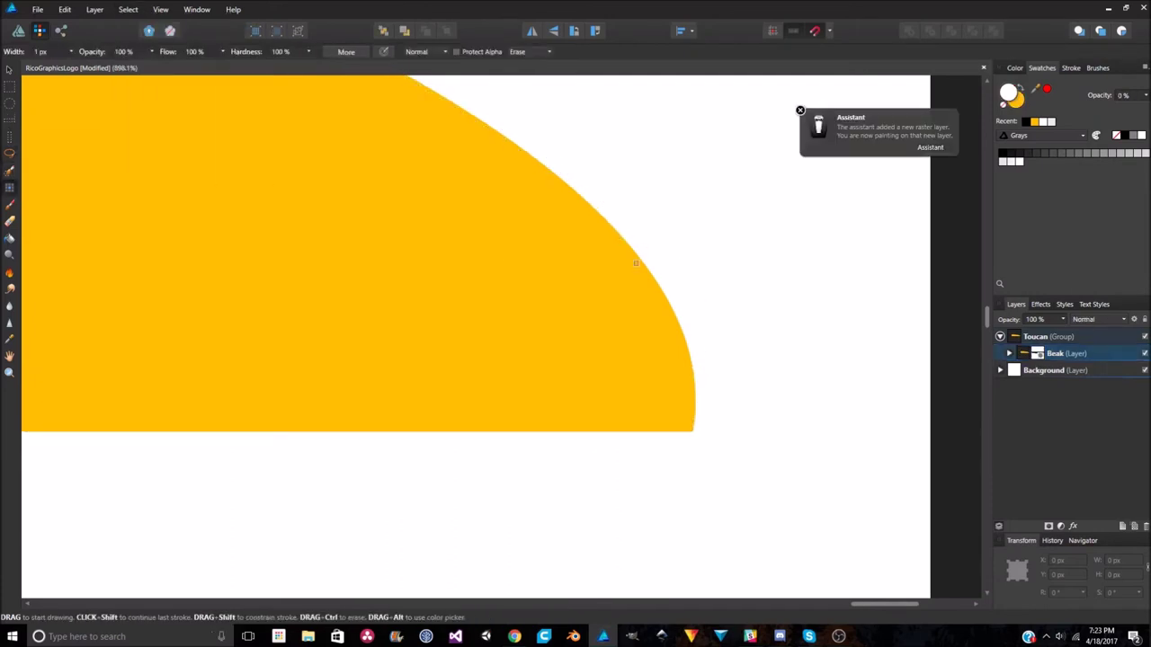
# Select a rectangular area over the beak tip, discarding an earlier freehand selection
pyautogui.click(10, 153)
pyautogui.moveTo(486, 273); pyautogui.dragTo(480, 277)
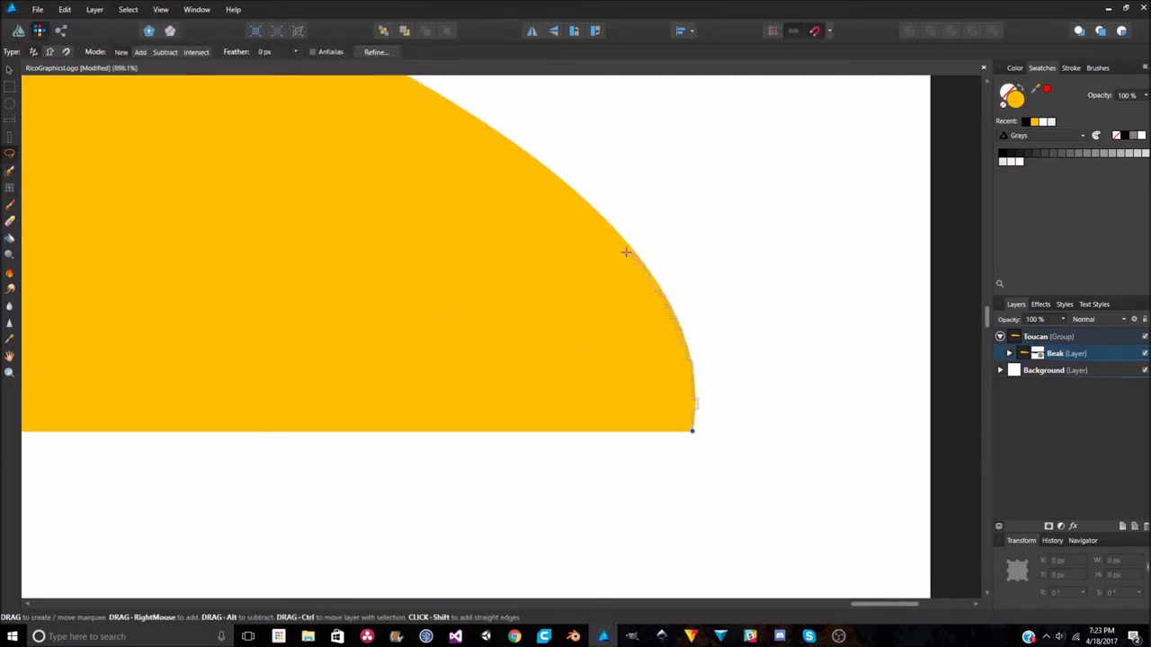
pyautogui.scroll(2, 719, 458)
pyautogui.hotkey('ctrl', 'd')
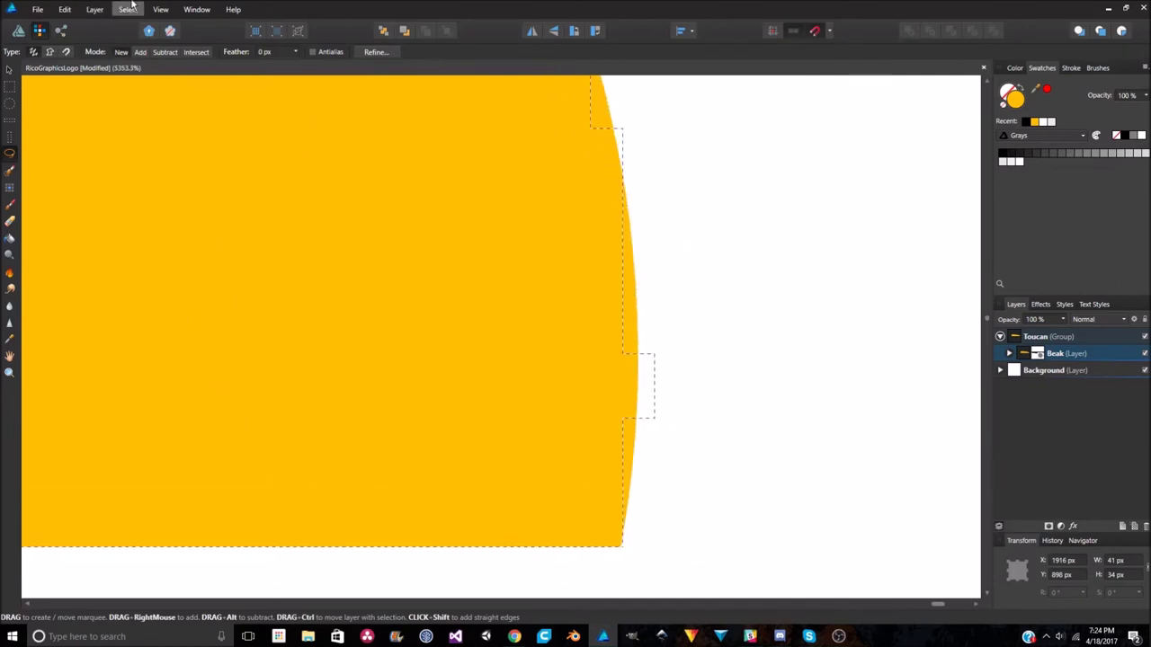
pyautogui.scroll(-1, 580, 354)
pyautogui.press('m')
pyautogui.moveTo(446, 87); pyautogui.dragTo(715, 555)
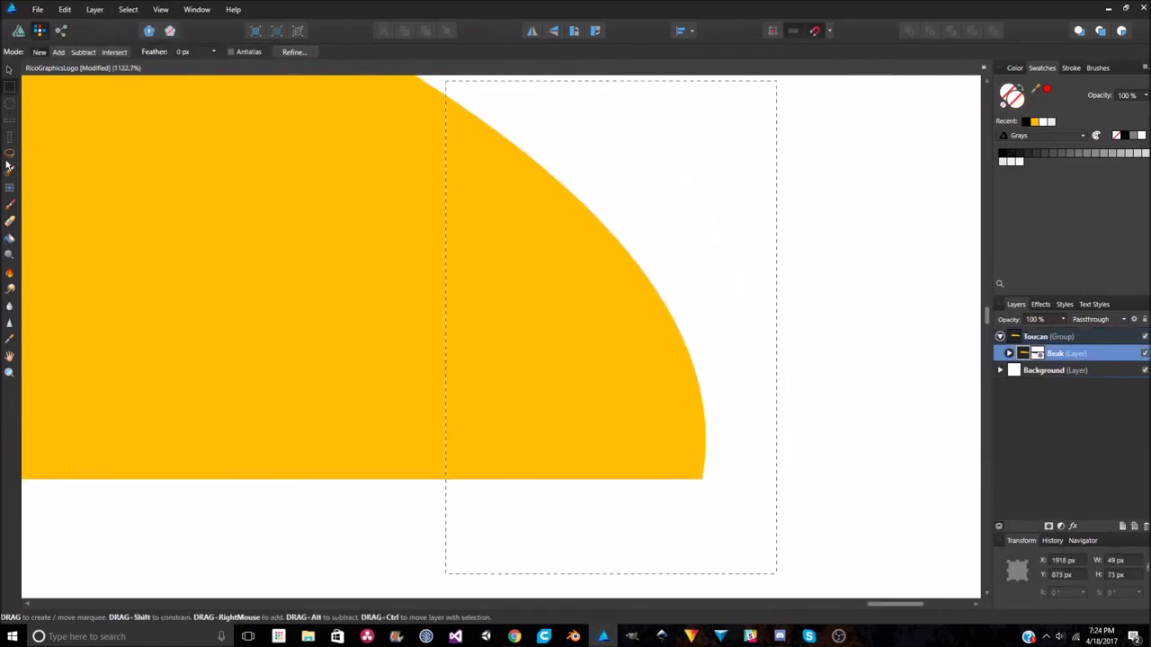
# Undo a test brush dab and delete the stray pixel layers under the Beak
pyautogui.click(14, 206)
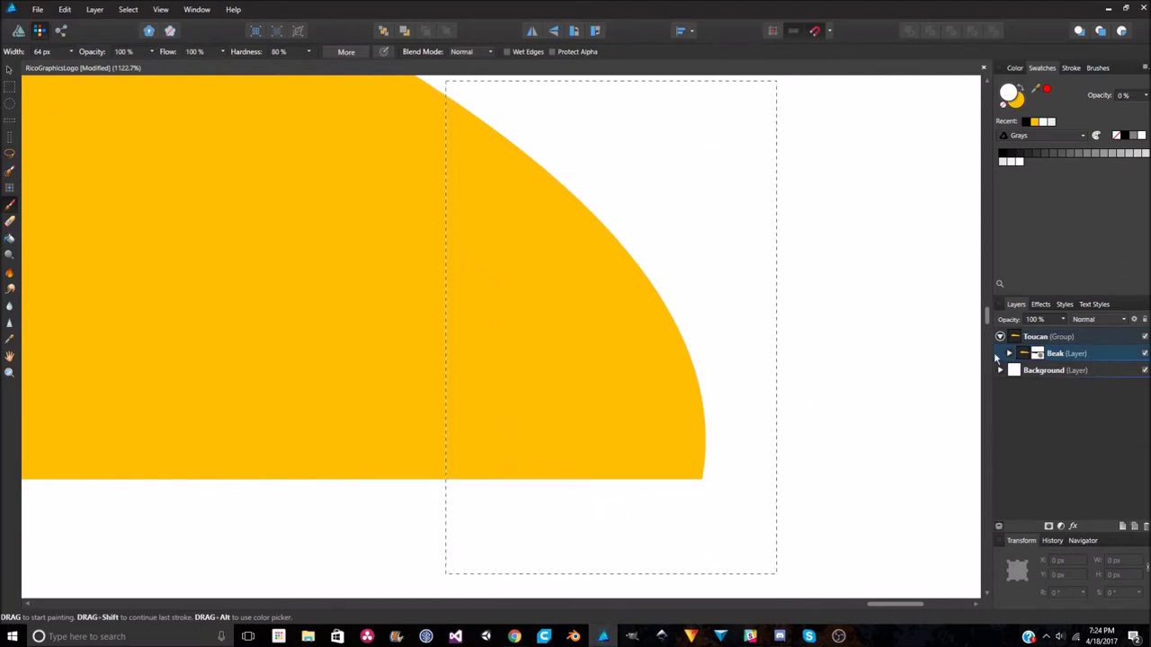
pyautogui.click(1067, 402)
pyautogui.click(654, 392)
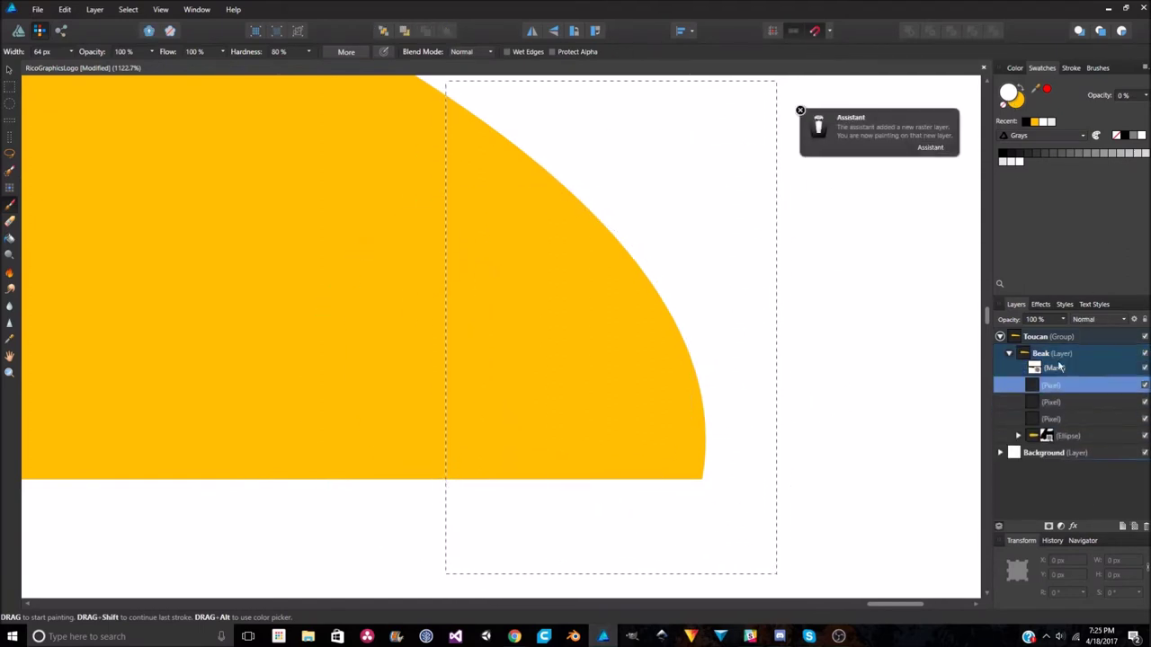
pyautogui.hotkey('ctrl', 'z')
pyautogui.press('v')
pyautogui.keyDown('shift'); pyautogui.click(1067, 436); pyautogui.keyUp('shift')
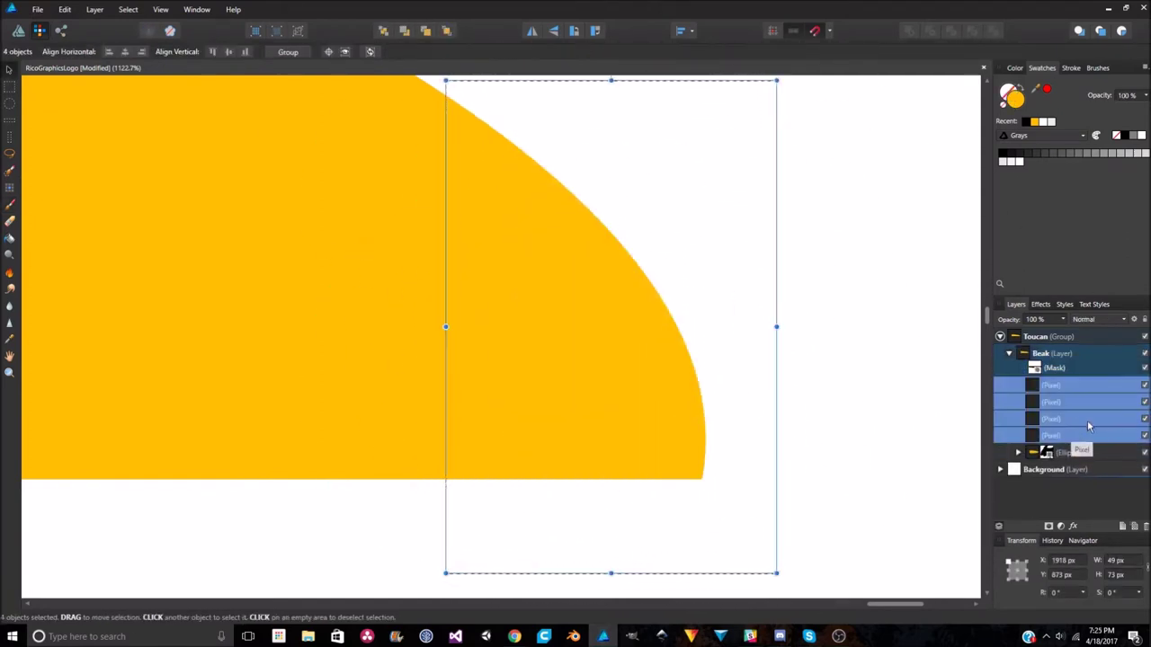
pyautogui.press('Delete')
pyautogui.click(1054, 388)
pyautogui.scroll(-2, 662, 470)
pyautogui.scroll(3, 676, 390)
# Paint a dark grey nostril stroke onto the beak
pyautogui.press('b')
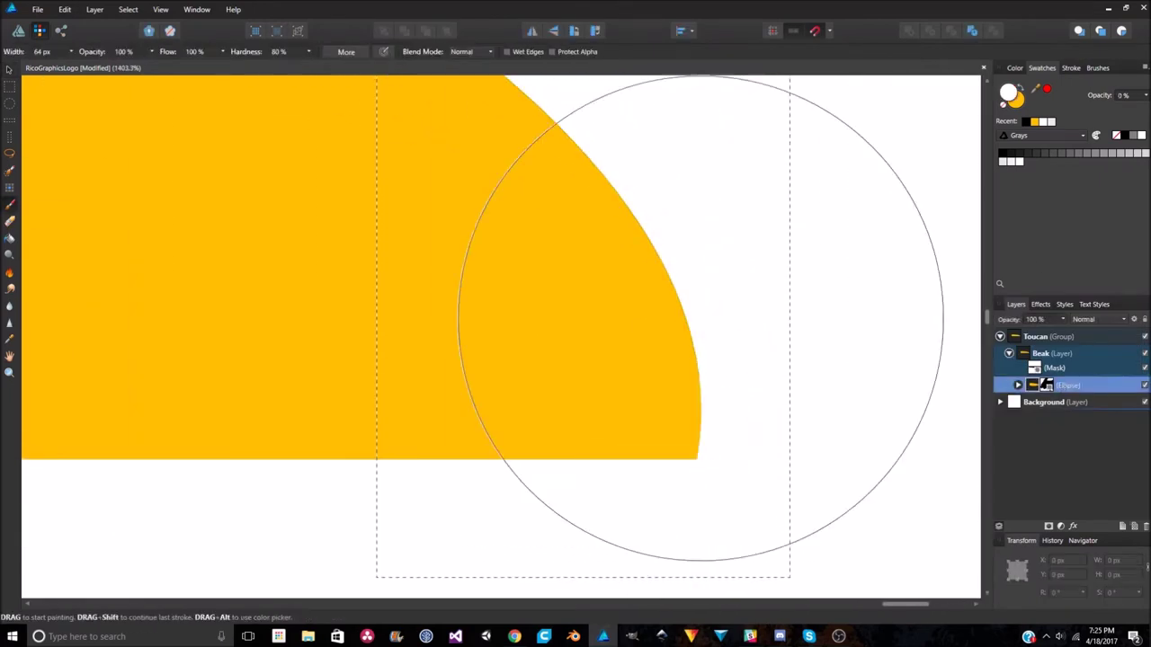
pyautogui.click(127, 9)
pyautogui.click(149, 32)
pyautogui.click(1009, 94)
pyautogui.click(403, 387)
pyautogui.click(742, 177)
pyautogui.moveTo(578, 269); pyautogui.dragTo(732, 296)
pyautogui.rightClick(1047, 385)
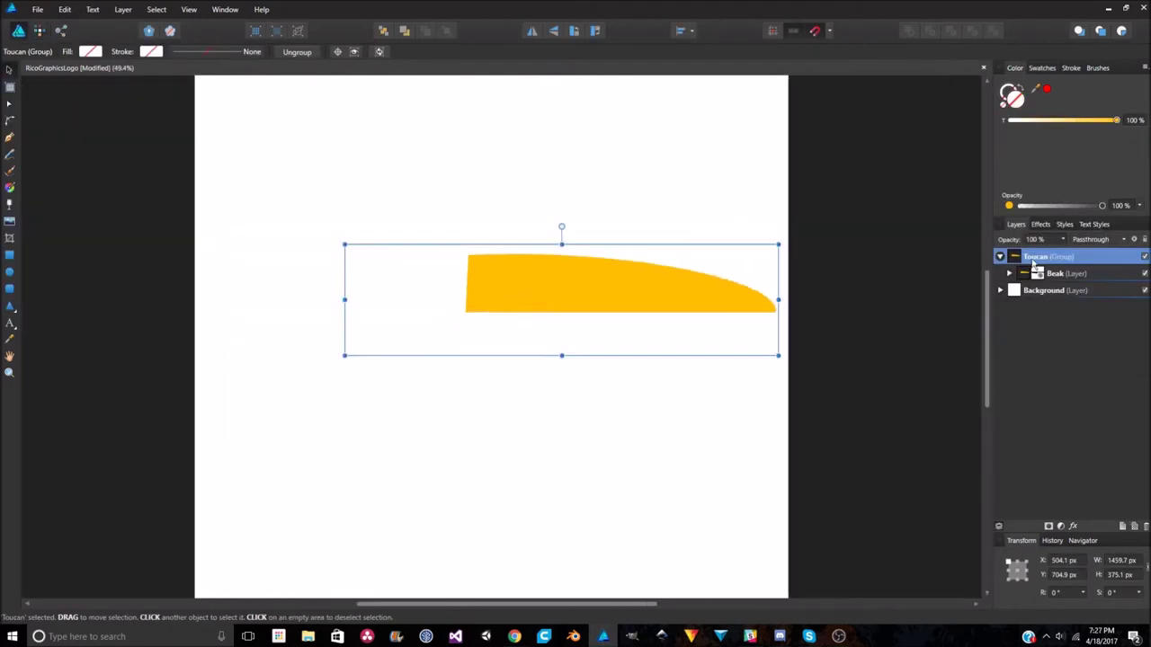
# Add a Head group containing a circle drawn left of the beak, placed beneath Beak
pyautogui.rightClick(1056, 274)
pyautogui.click(1069, 409)
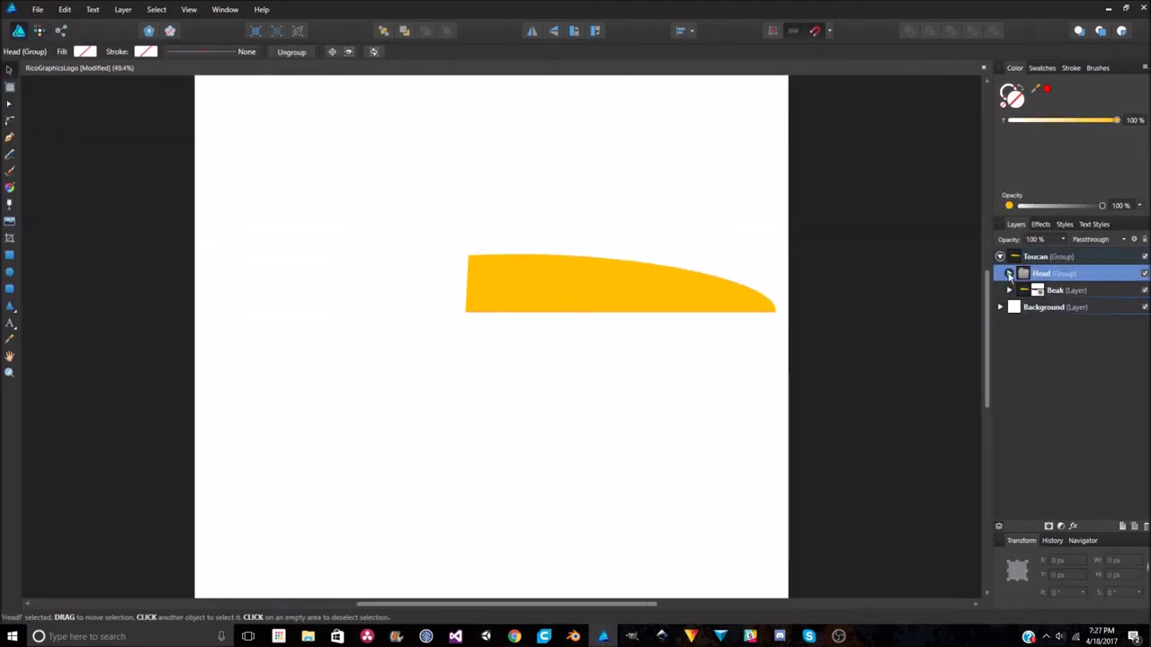
pyautogui.click(1009, 273)
pyautogui.press('m')
pyautogui.moveTo(371, 231)
pyautogui.mouseDown()
pyautogui.moveTo(491, 340)
pyautogui.moveTo(467, 342)
pyautogui.mouseUp()
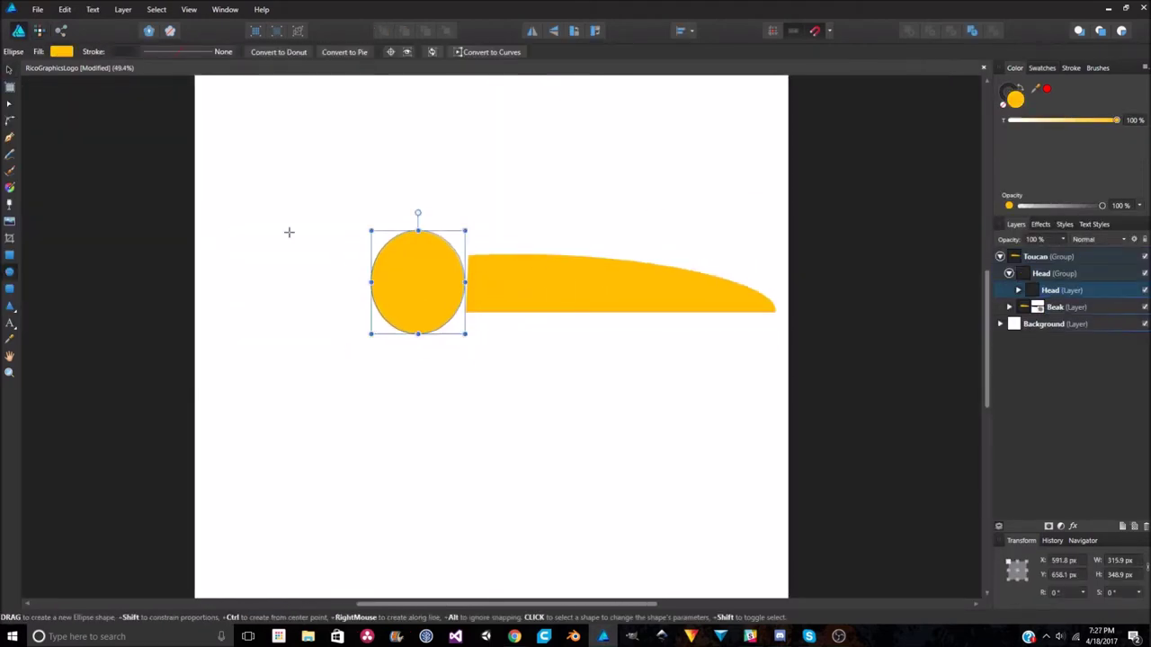
pyautogui.moveTo(1056, 273); pyautogui.dragTo(1037, 315)
# Fill the head circle light grey and nudge it slightly left against the beak
pyautogui.moveTo(1116, 119)
pyautogui.mouseDown()
pyautogui.moveTo(1079, 120)
pyautogui.moveTo(1116, 120)
pyautogui.mouseUp()
pyautogui.click(1057, 324)
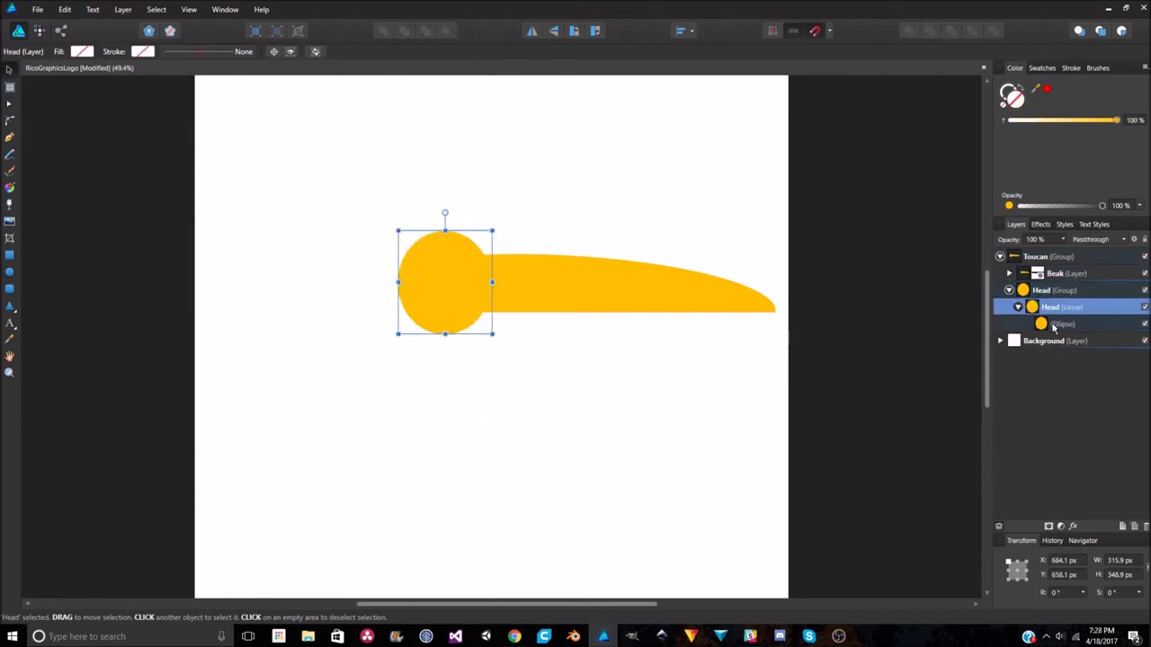
pyautogui.click(61, 51)
pyautogui.moveTo(79, 167)
pyautogui.mouseDown()
pyautogui.moveTo(73, 177)
pyautogui.moveTo(63, 166)
pyautogui.mouseUp()
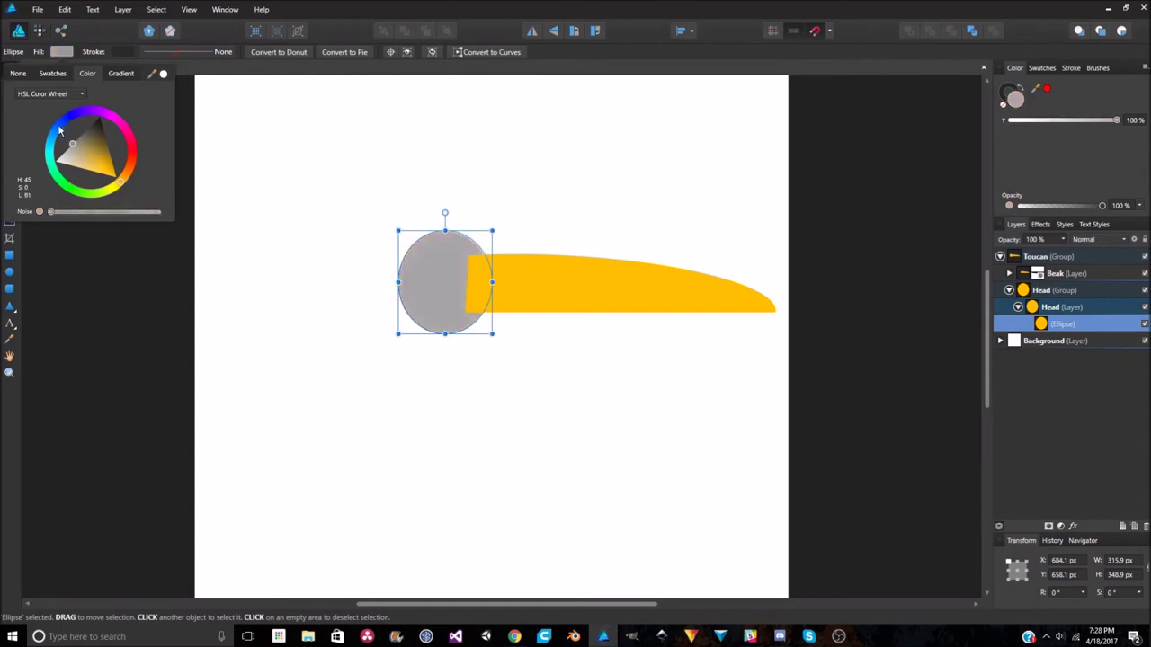
pyautogui.click(488, 293)
pyautogui.moveTo(488, 293); pyautogui.dragTo(430, 287)
pyautogui.click(822, 274)
pyautogui.scroll(-2, 709, 219)
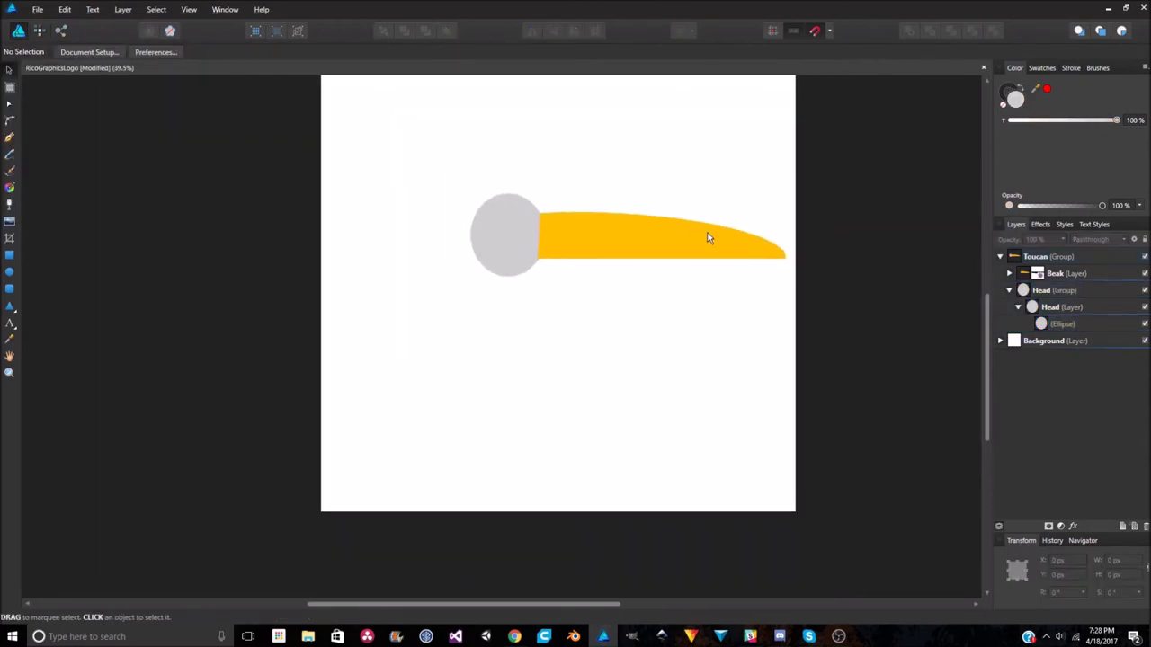
# Add a new layer named Eye inside the Head group
pyautogui.scroll(4, 709, 219)
pyautogui.click(1054, 290)
pyautogui.hotkey('ctrl', 'shift', 'n')
pyautogui.doubleClick(1050, 307)
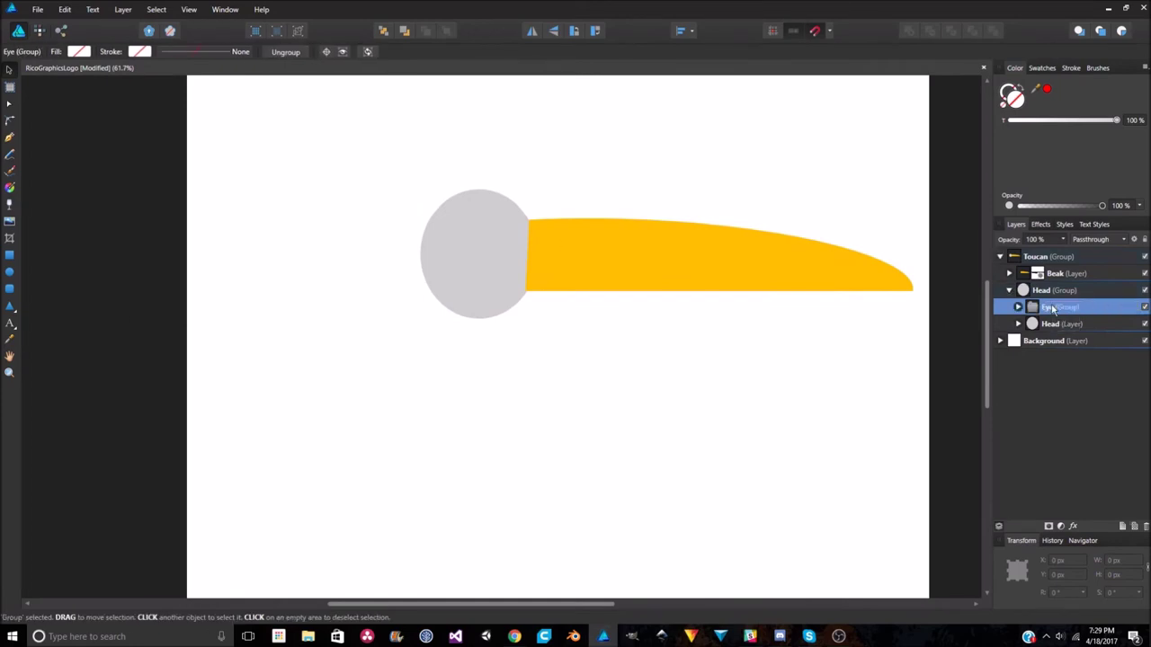
pyautogui.press('Return')
# Draw a green ellipse named Iris on the head
pyautogui.press('m')
pyautogui.moveTo(510, 295); pyautogui.dragTo(511, 291)
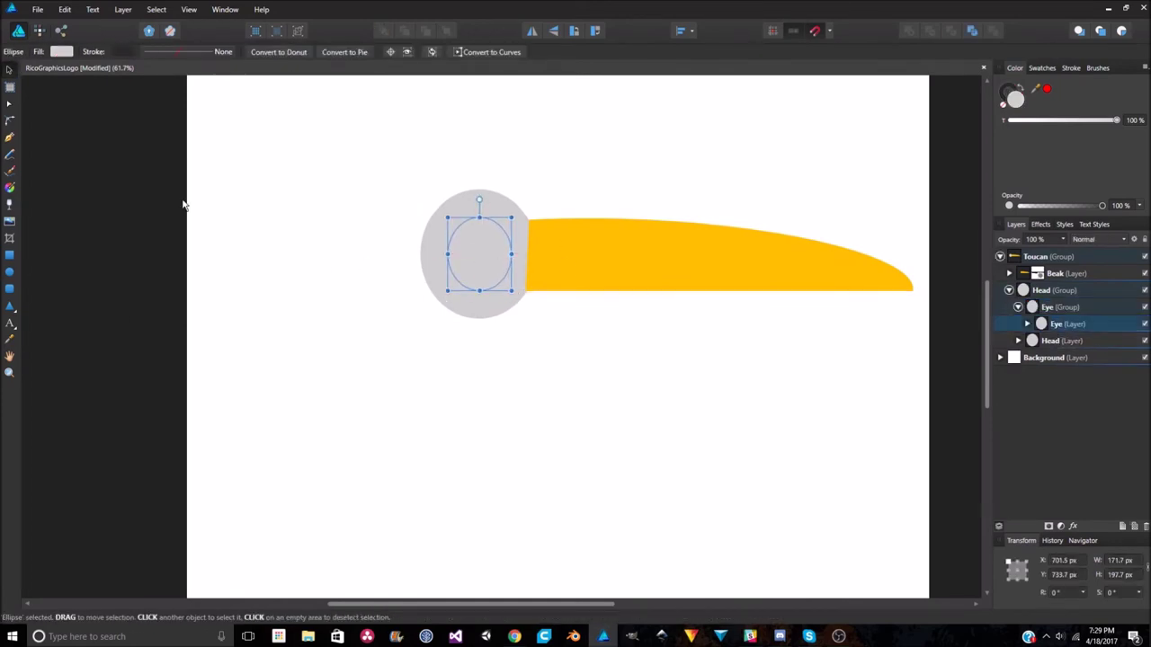
pyautogui.click(61, 52)
pyautogui.moveTo(132, 190)
pyautogui.mouseDown()
pyautogui.moveTo(78, 122)
pyautogui.moveTo(56, 171)
pyautogui.mouseUp()
pyautogui.click(1060, 327)
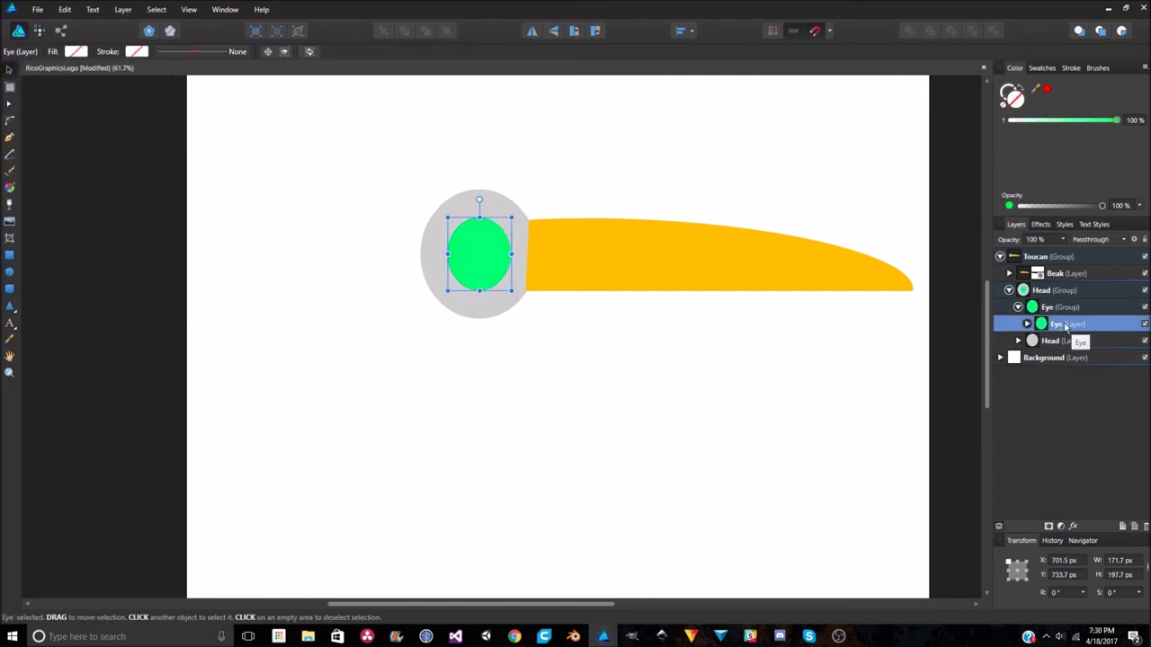
pyautogui.write('Iris')
pyautogui.press('Return')
# Draw a smaller near-black pupil ellipse inside the iris
pyautogui.hotkey('ctrl', 'shift', 'l')
pyautogui.press('e')
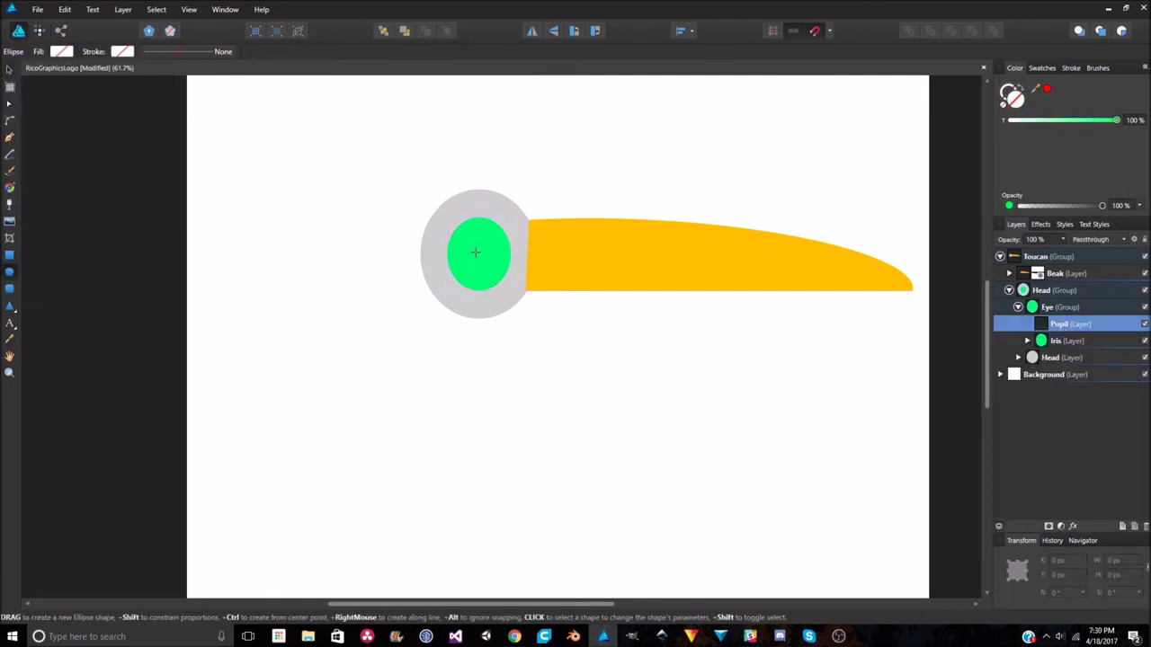
pyautogui.moveTo(500, 272); pyautogui.dragTo(506, 279)
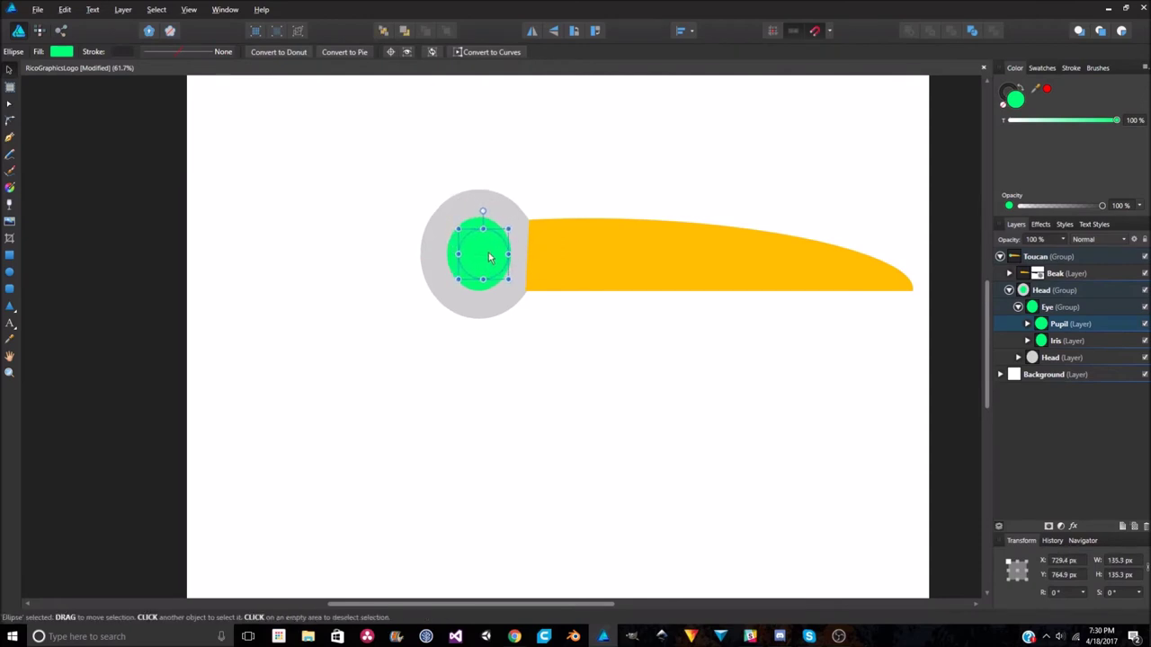
pyautogui.click(61, 51)
pyautogui.click(116, 170)
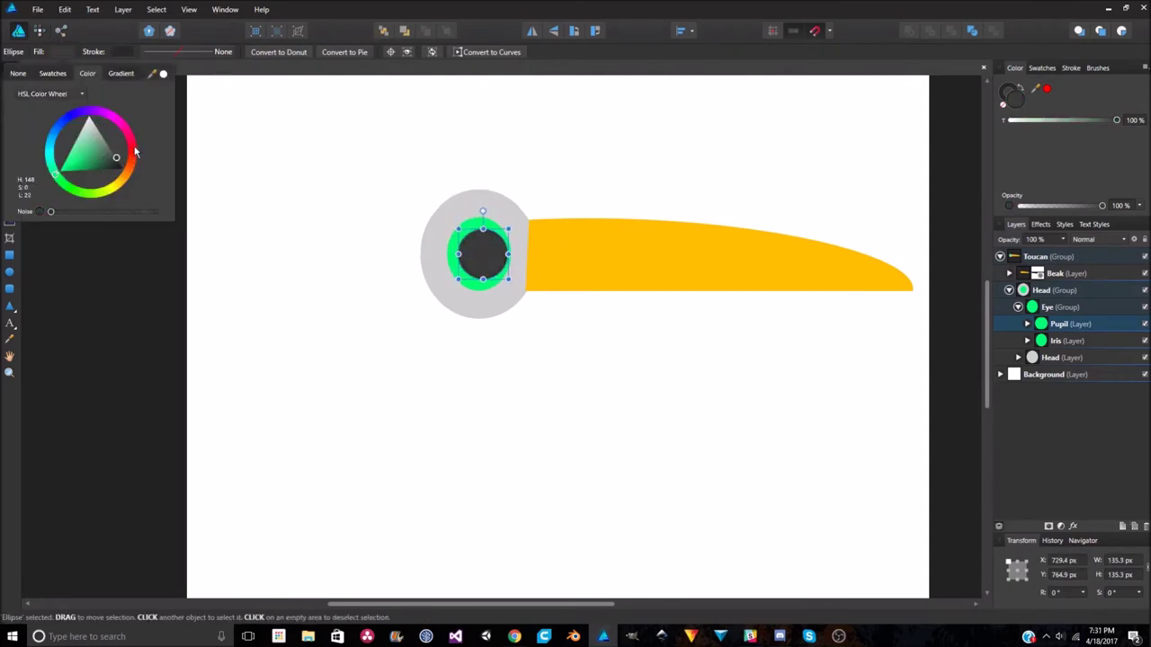
# Duplicate the Beak layer
pyautogui.click(539, 266)
pyautogui.rightClick(1033, 274)
pyautogui.doubleClick(1053, 274)
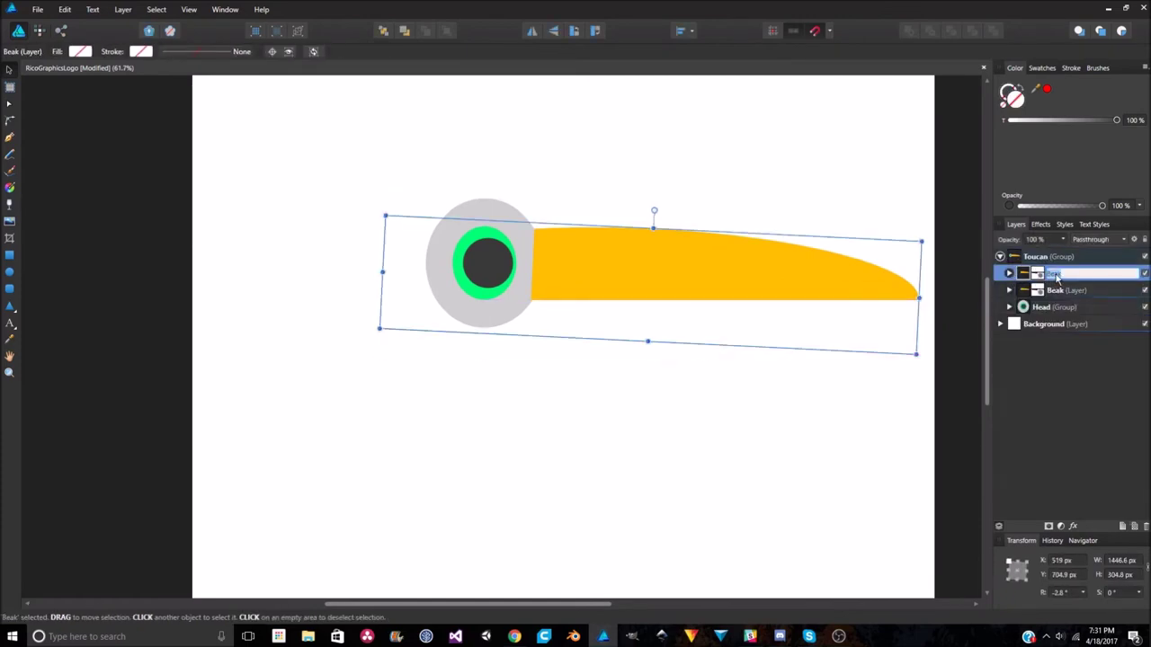
# Place LowerBeak below Beak, flip it vertically, and fill its ellipse orange
pyautogui.moveTo(1056, 281); pyautogui.dragTo(1040, 306)
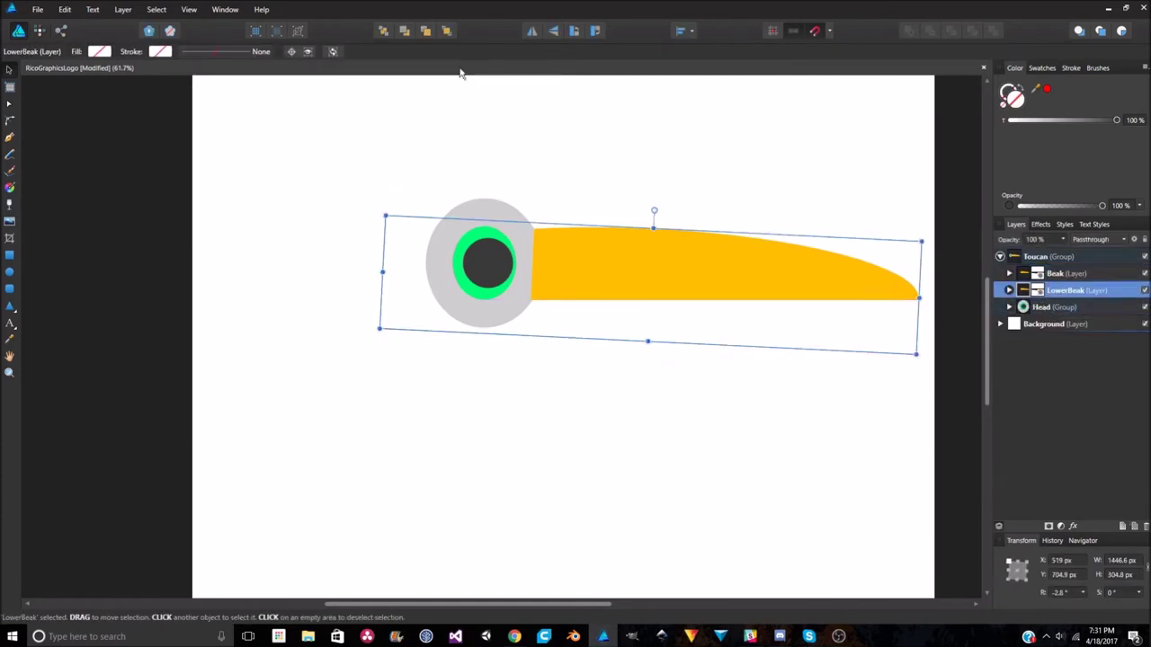
pyautogui.click(553, 31)
pyautogui.click(1009, 289)
pyautogui.click(1053, 322)
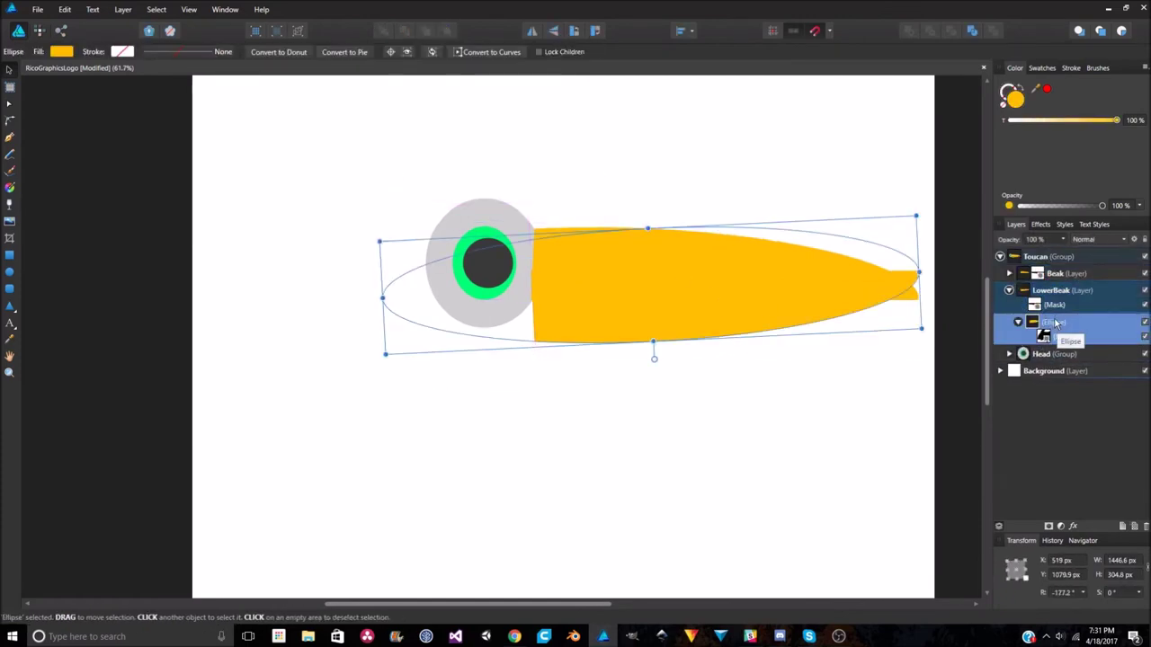
pyautogui.click(62, 51)
pyautogui.click(126, 184)
pyautogui.click(1009, 290)
pyautogui.click(1065, 290)
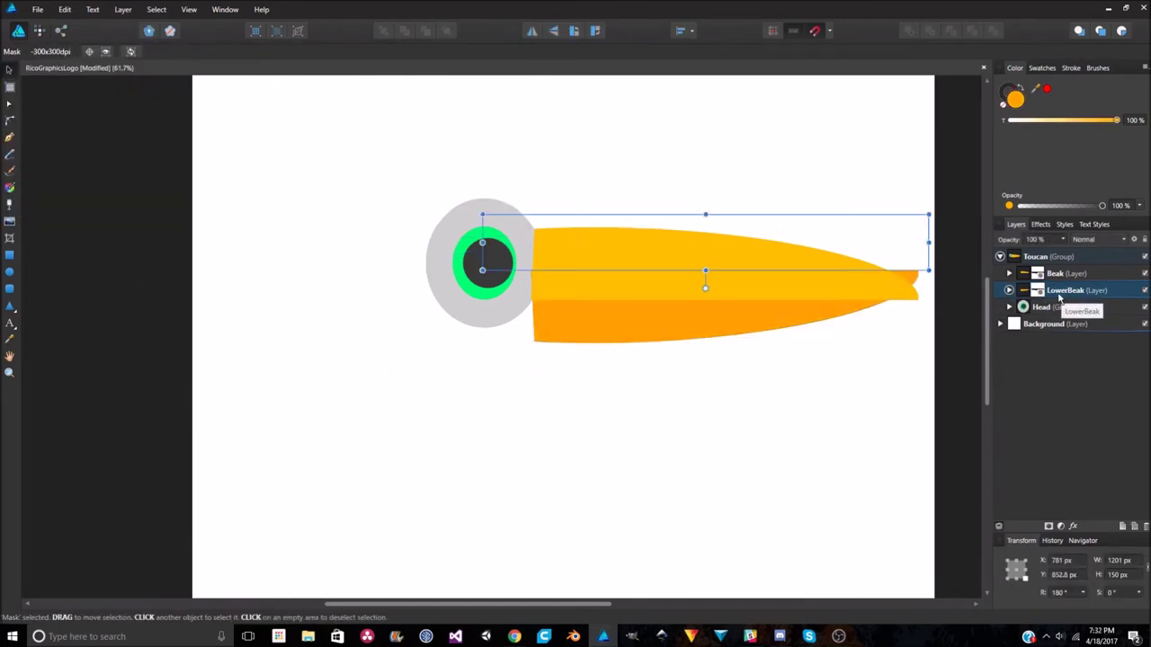
# Make the lower beak thinner, rotate it level, and extend it further left under the head
pyautogui.moveTo(653, 341)
pyautogui.mouseDown()
pyautogui.moveTo(653, 321)
pyautogui.moveTo(678, 309)
pyautogui.mouseUp()
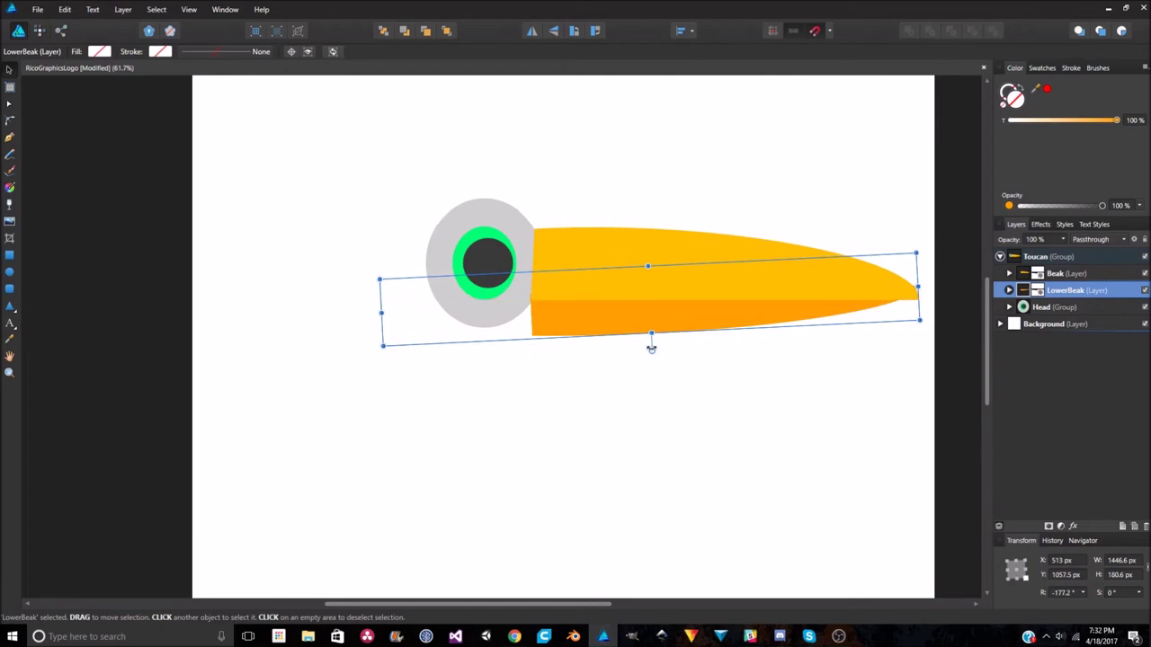
pyautogui.moveTo(651, 348); pyautogui.dragTo(649, 334)
pyautogui.moveTo(740, 300); pyautogui.dragTo(732, 300)
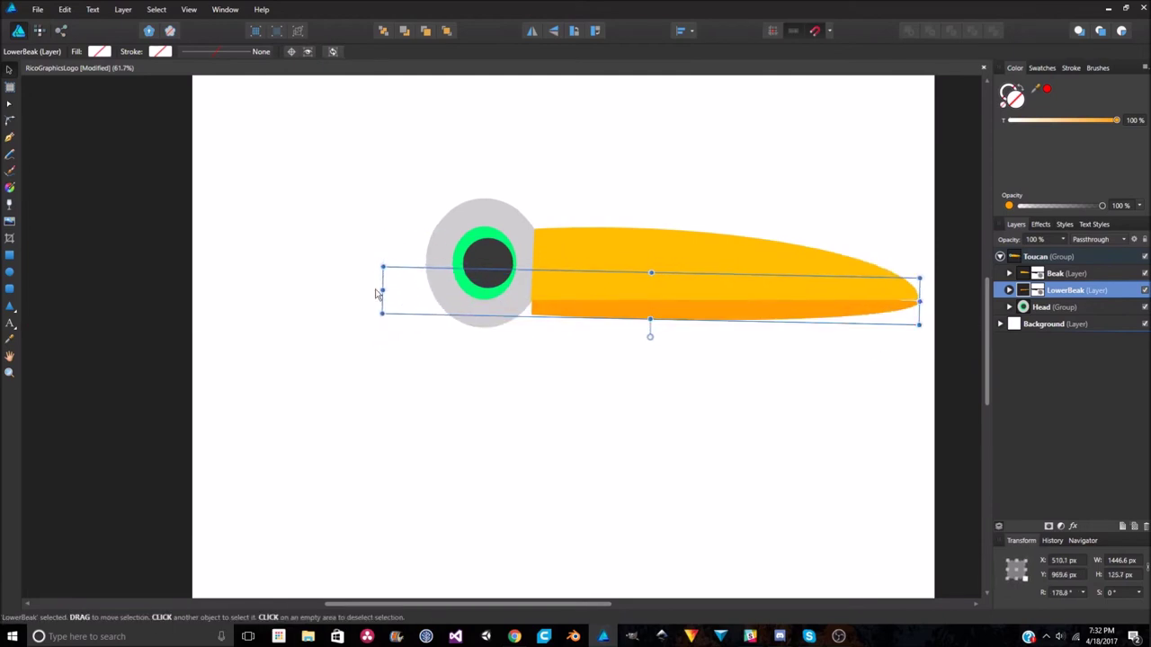
pyautogui.moveTo(376, 290); pyautogui.dragTo(362, 294)
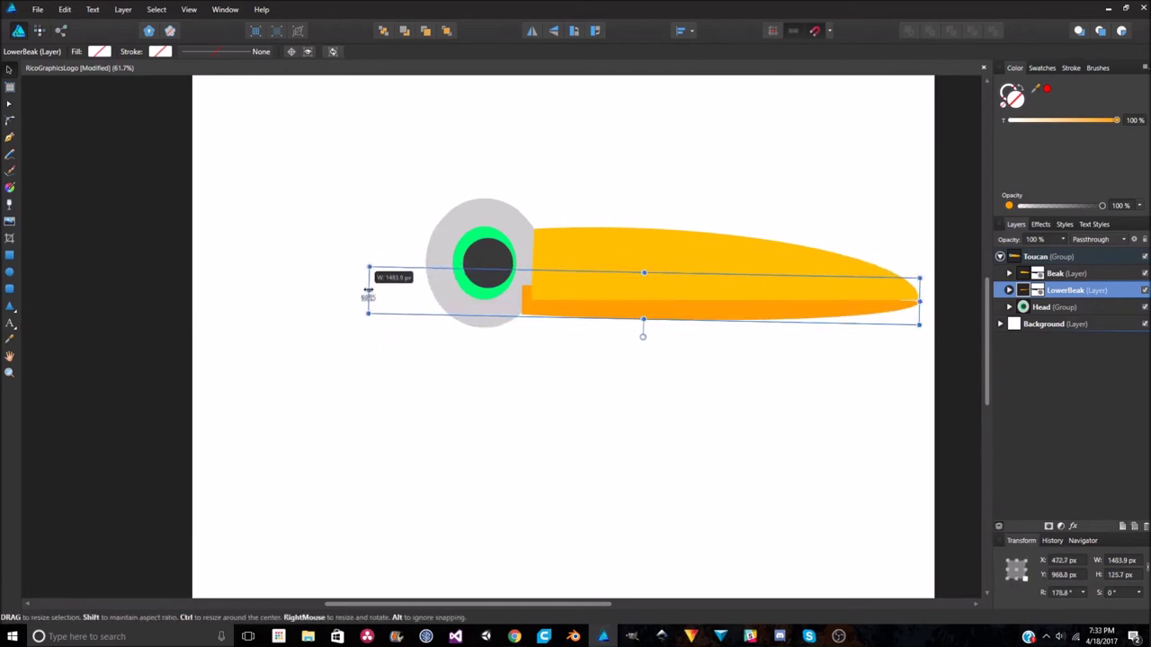
pyautogui.click(1054, 297)
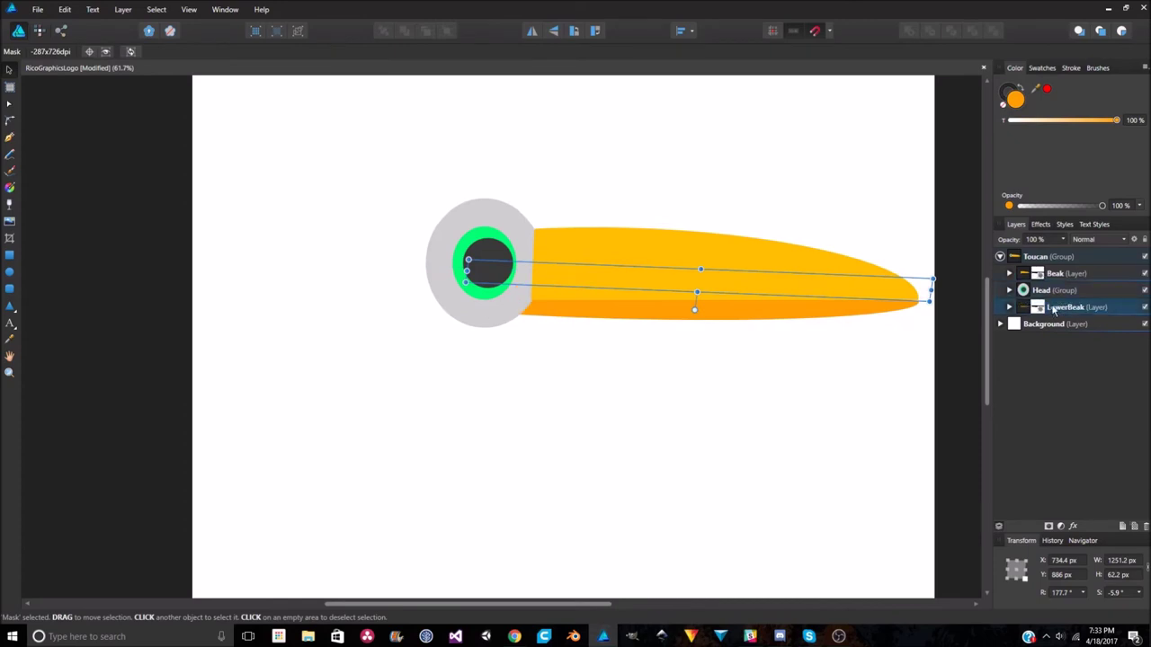
pyautogui.click(1054, 308)
pyautogui.click(1053, 290)
pyautogui.click(1009, 291)
pyautogui.click(1048, 325)
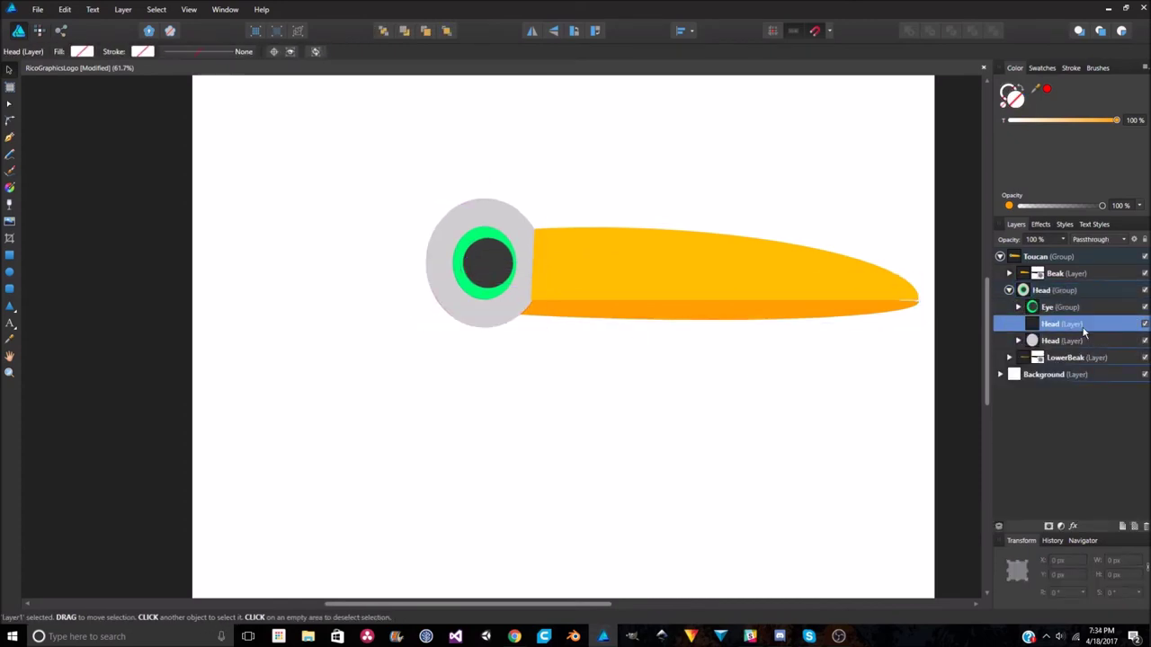
# Draw a larger ellipse behind the Face circle and fill it dark grey
pyautogui.moveTo(1059, 353); pyautogui.dragTo(1061, 350)
pyautogui.moveTo(415, 191); pyautogui.dragTo(539, 325)
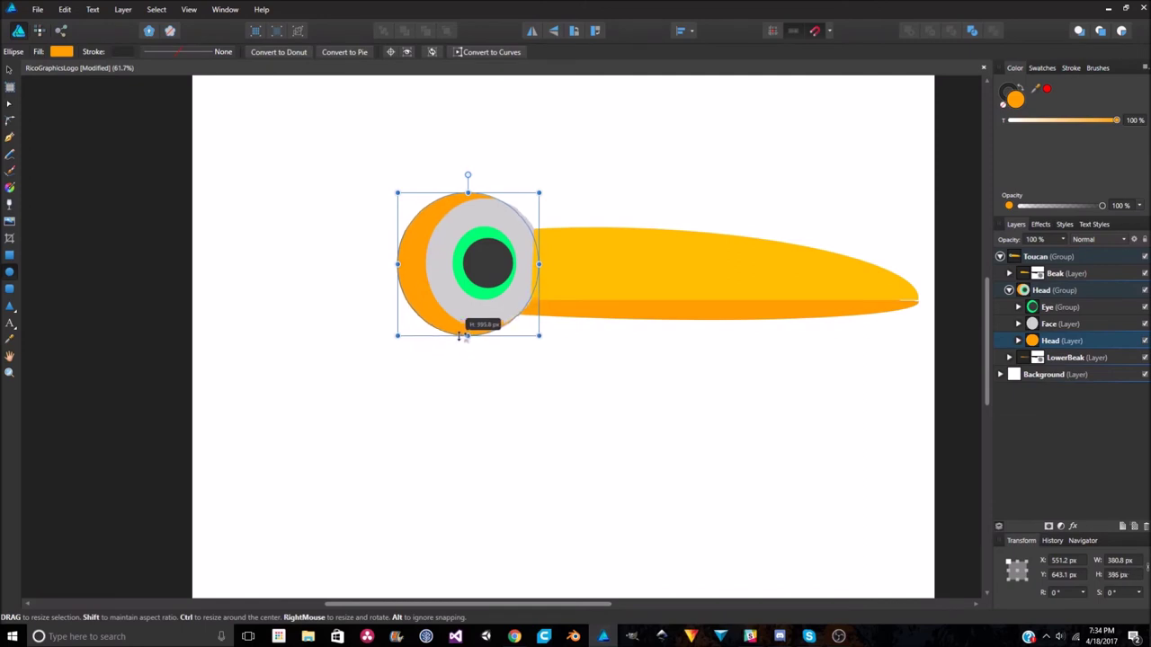
pyautogui.moveTo(460, 339); pyautogui.dragTo(467, 338)
pyautogui.click(61, 52)
pyautogui.click(87, 73)
pyautogui.click(76, 120)
pyautogui.scroll(-3, 552, 444)
pyautogui.scroll(3, 601, 524)
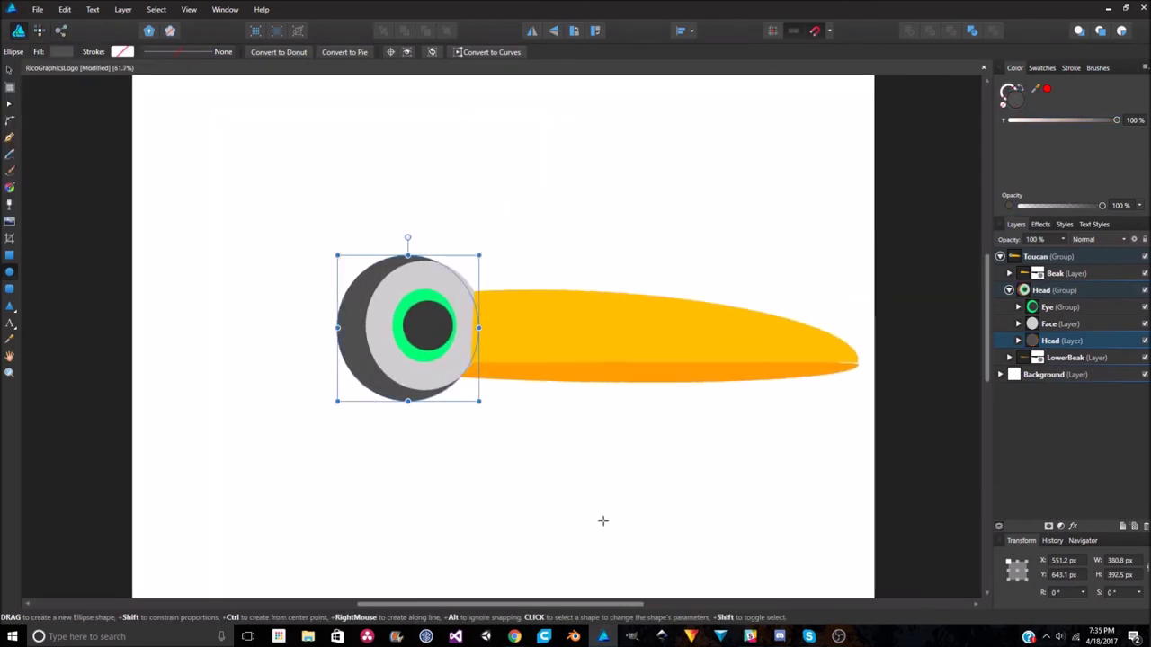
pyautogui.press('v')
pyautogui.click(602, 523)
pyautogui.scroll(-2, 644, 278)
pyautogui.scroll(3, 722, 282)
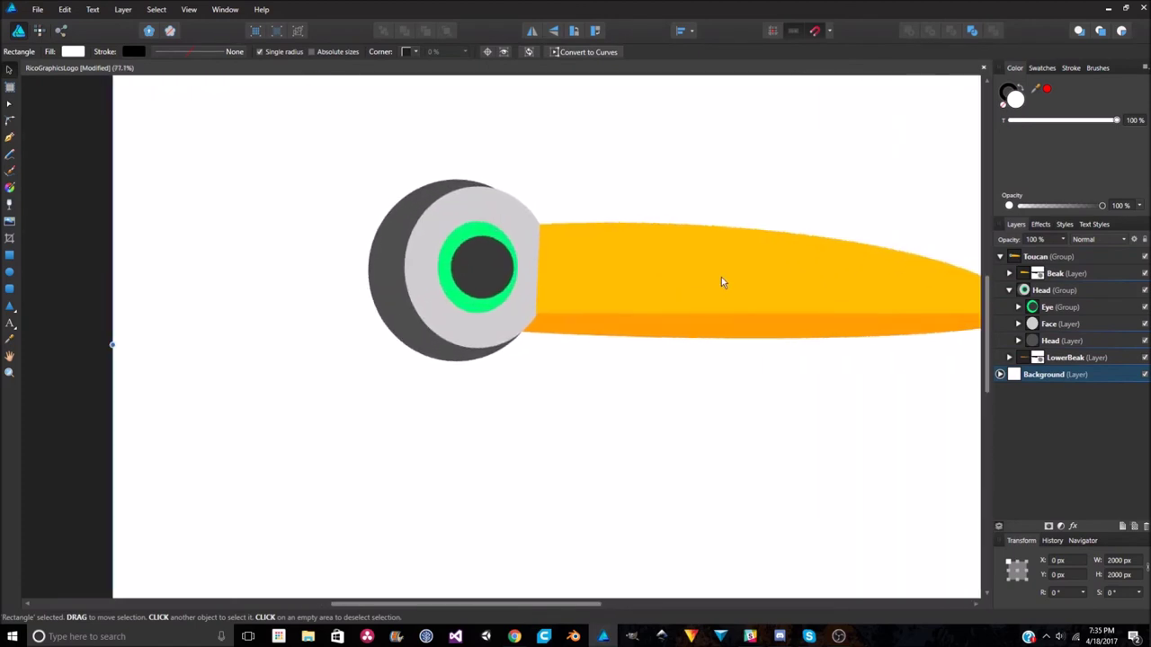
# Draw a narrow dark grey rounded-rectangle neck under the head, tilted to slant down-left
pyautogui.scroll(-2, 479, 214)
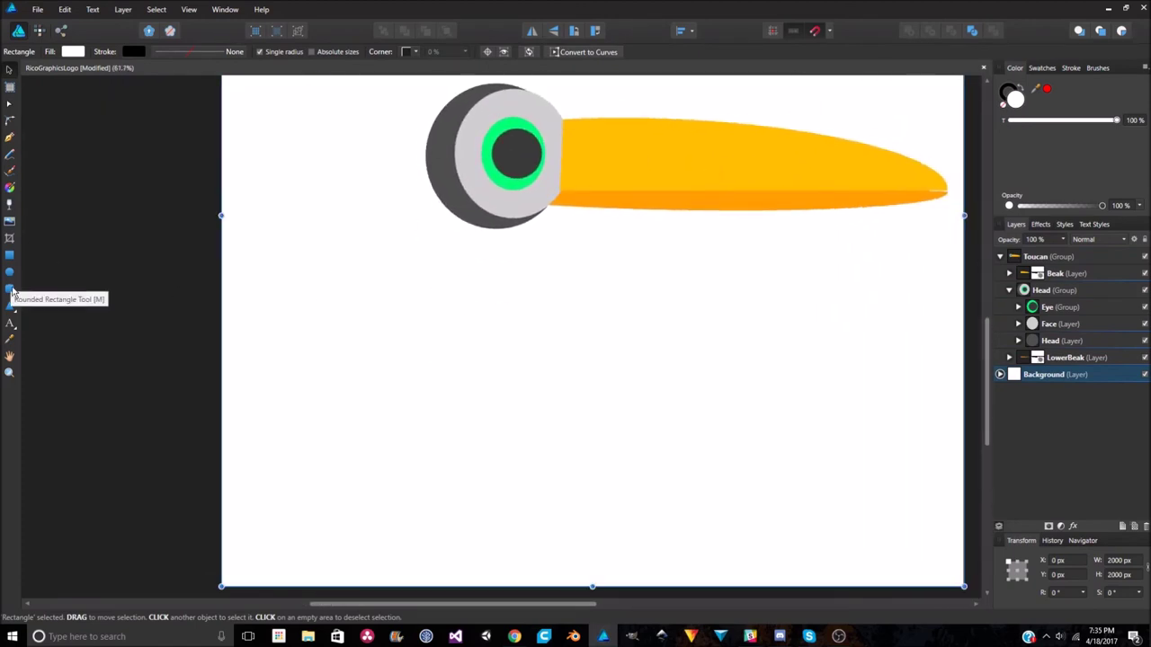
pyautogui.click(11, 290)
pyautogui.click(440, 162)
pyautogui.moveTo(388, 188)
pyautogui.mouseDown()
pyautogui.moveTo(454, 337)
pyautogui.moveTo(457, 398)
pyautogui.mouseUp()
pyautogui.moveTo(390, 268); pyautogui.dragTo(461, 267)
pyautogui.moveTo(531, 268); pyautogui.dragTo(476, 268)
pyautogui.scroll(-3, 604, 299)
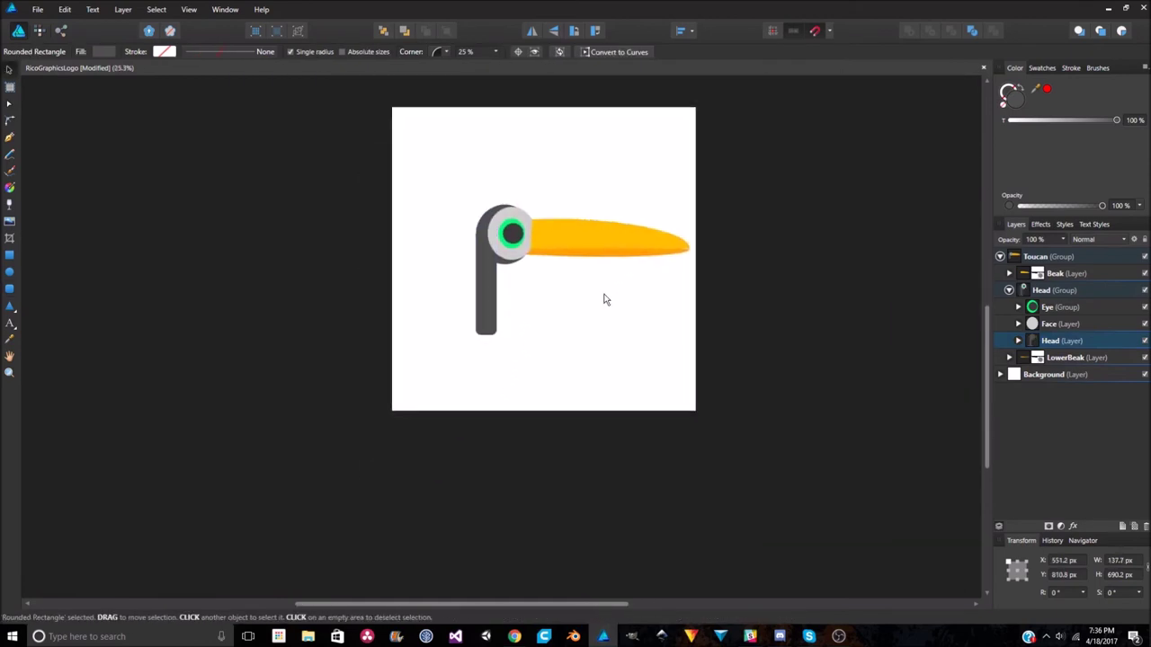
pyautogui.scroll(3, 604, 300)
pyautogui.moveTo(527, 388); pyautogui.dragTo(423, 430)
pyautogui.scroll(-2, 503, 317)
pyautogui.click(504, 317)
pyautogui.scroll(2, 504, 317)
# Add a new empty layer above the Head layer and reselect Head
pyautogui.click(1061, 340)
pyautogui.scroll(-2, 784, 390)
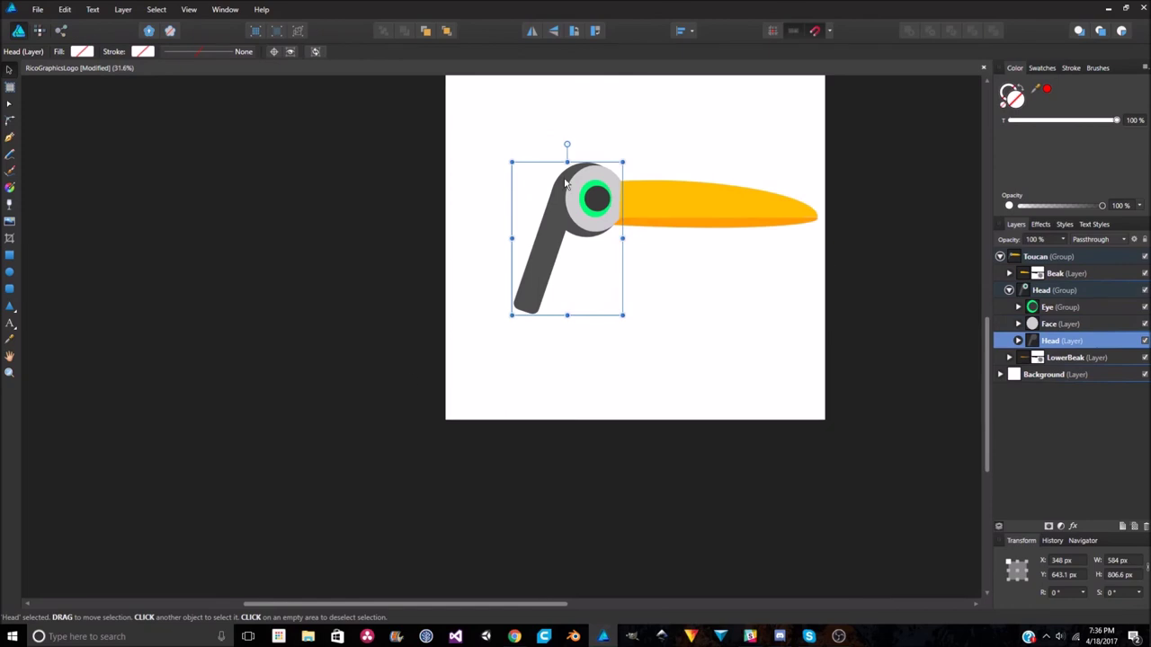
pyautogui.scroll(3, 566, 183)
pyautogui.rightClick(1061, 340)
pyautogui.click(1028, 480)
pyautogui.click(1060, 357)
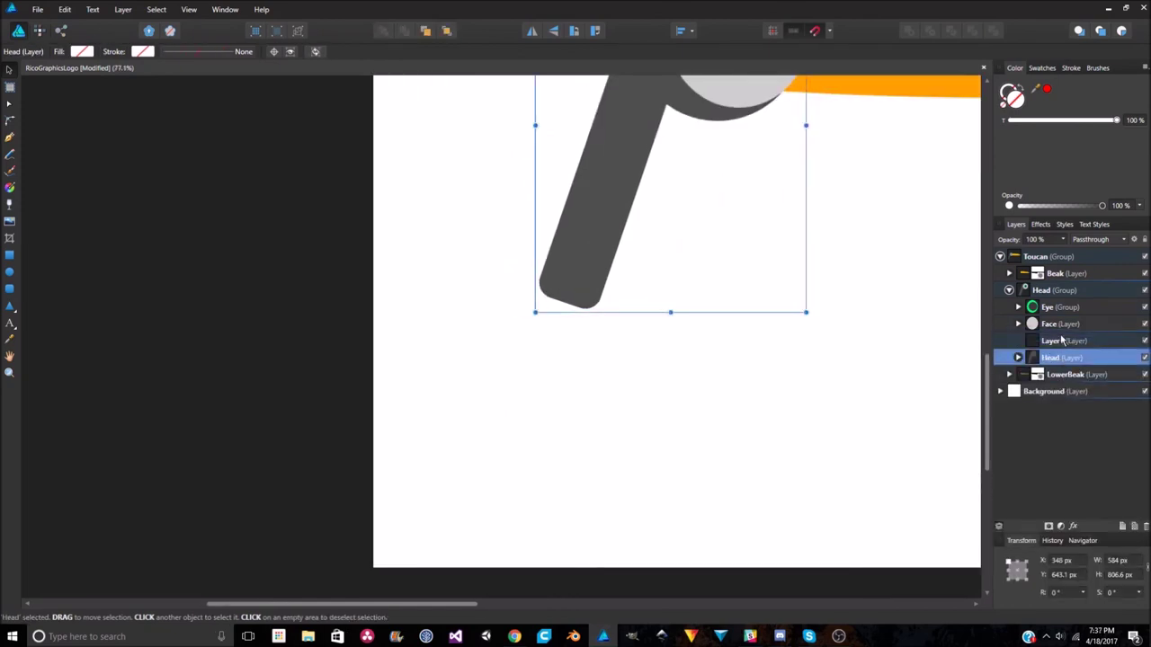
# Draw a dark grey body ellipse below the neck, tilted like the neck and stretched taller
pyautogui.click(9, 271)
pyautogui.moveTo(332, 262); pyautogui.dragTo(574, 552)
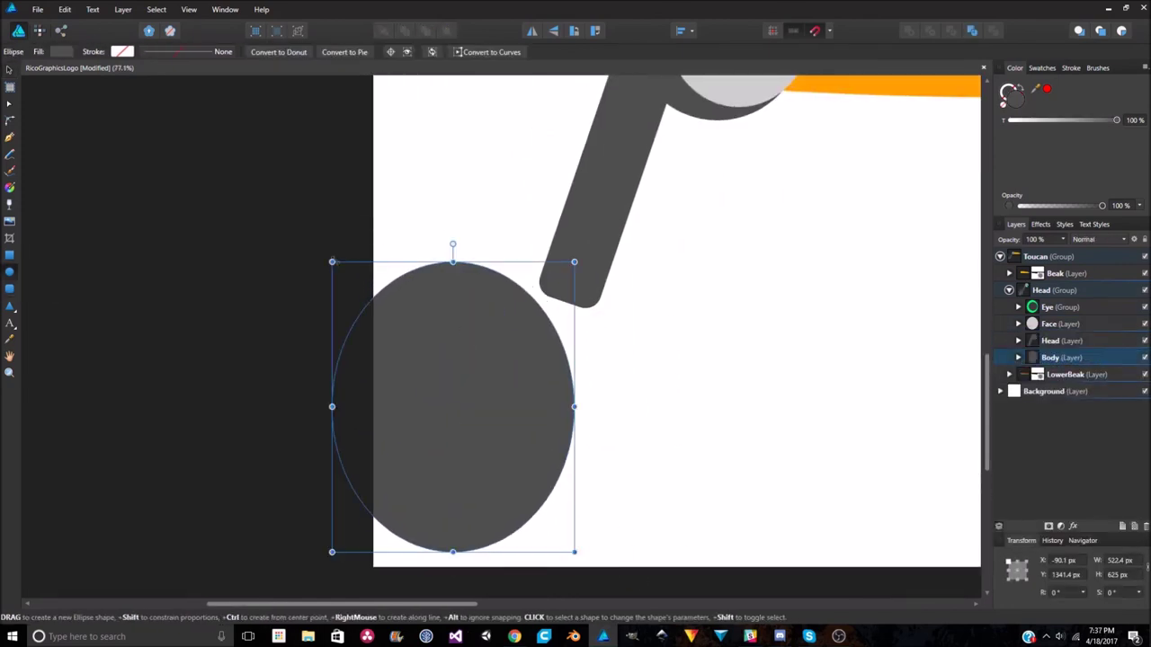
pyautogui.moveTo(441, 423); pyautogui.dragTo(462, 314)
pyautogui.scroll(-3, 462, 314)
pyautogui.moveTo(454, 245); pyautogui.dragTo(485, 254)
pyautogui.moveTo(398, 446); pyautogui.dragTo(394, 496)
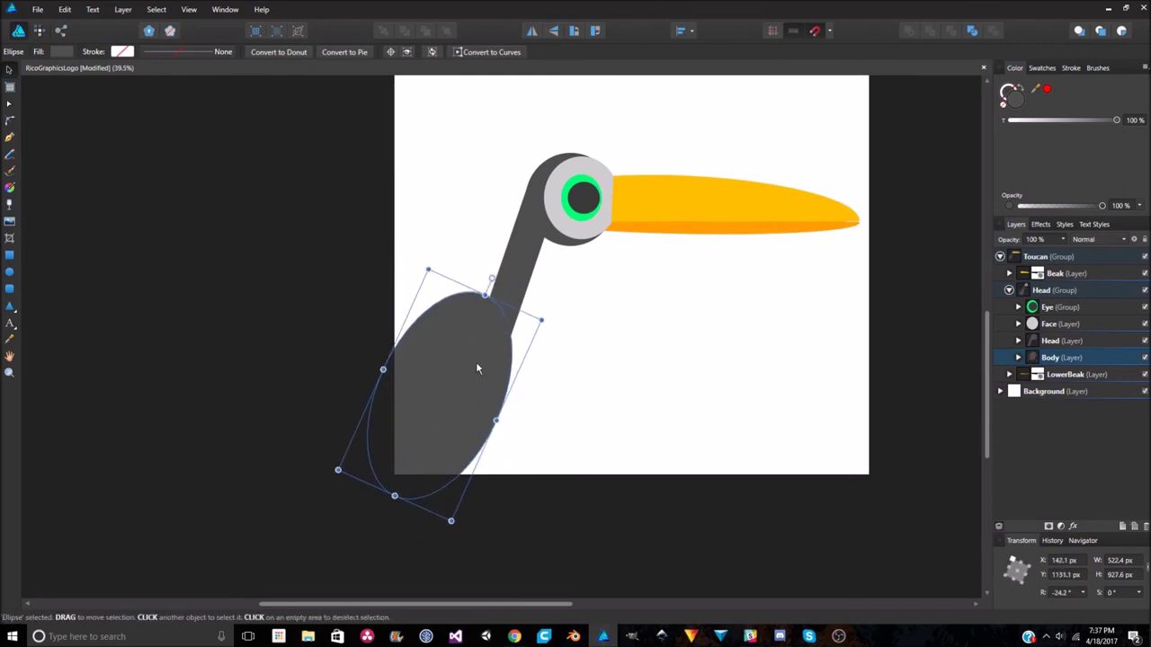
pyautogui.hotkey('ctrl', 'd')
pyautogui.scroll(-2, 701, 419)
pyautogui.scroll(3, 796, 355)
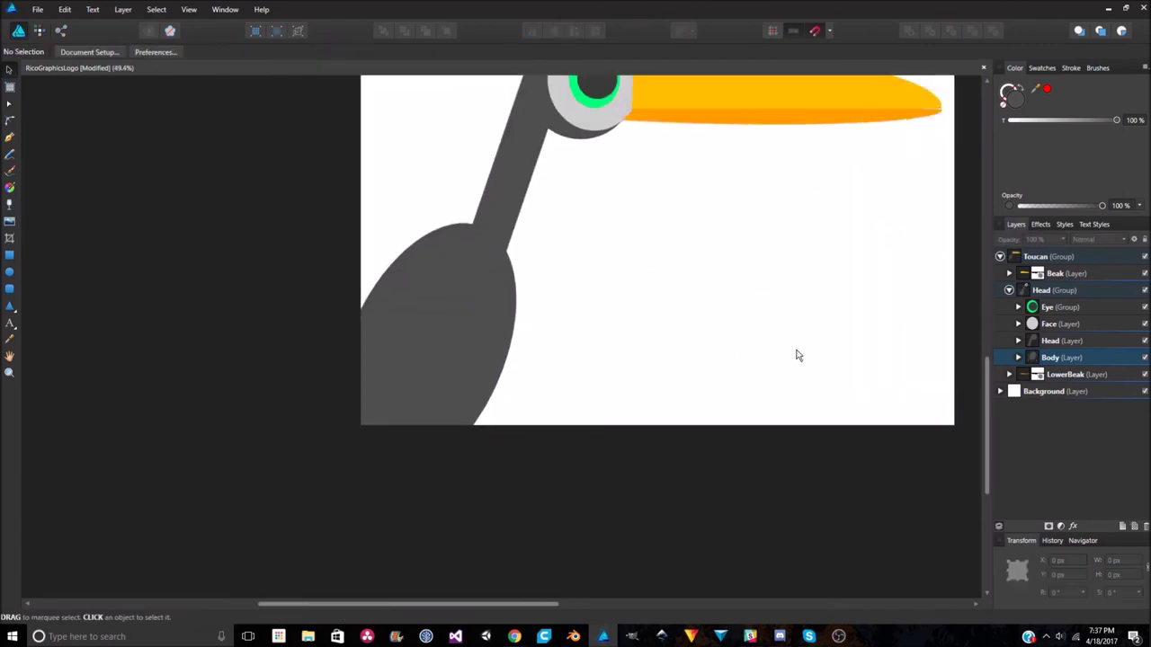
# Inside the Body group, draw an oval over the body, tilted and sized to fit it
pyautogui.click(413, 484)
pyautogui.click(1017, 357)
pyautogui.click(1069, 374)
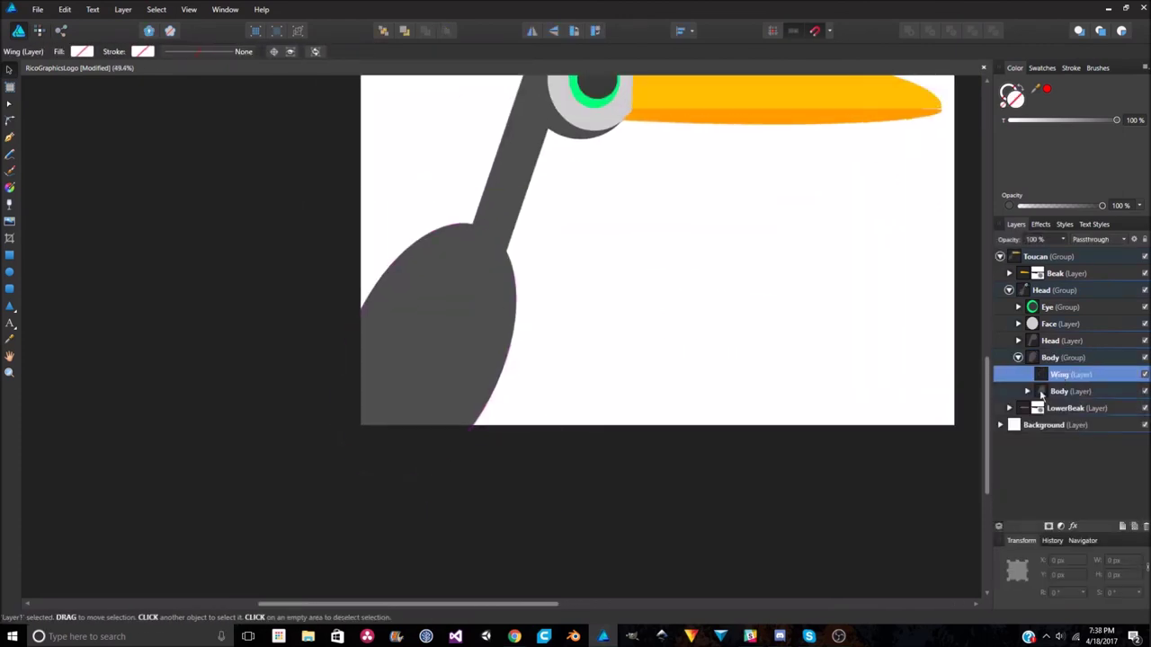
pyautogui.press('m')
pyautogui.moveTo(448, 236); pyautogui.dragTo(595, 209)
pyautogui.moveTo(662, 393); pyautogui.dragTo(663, 452)
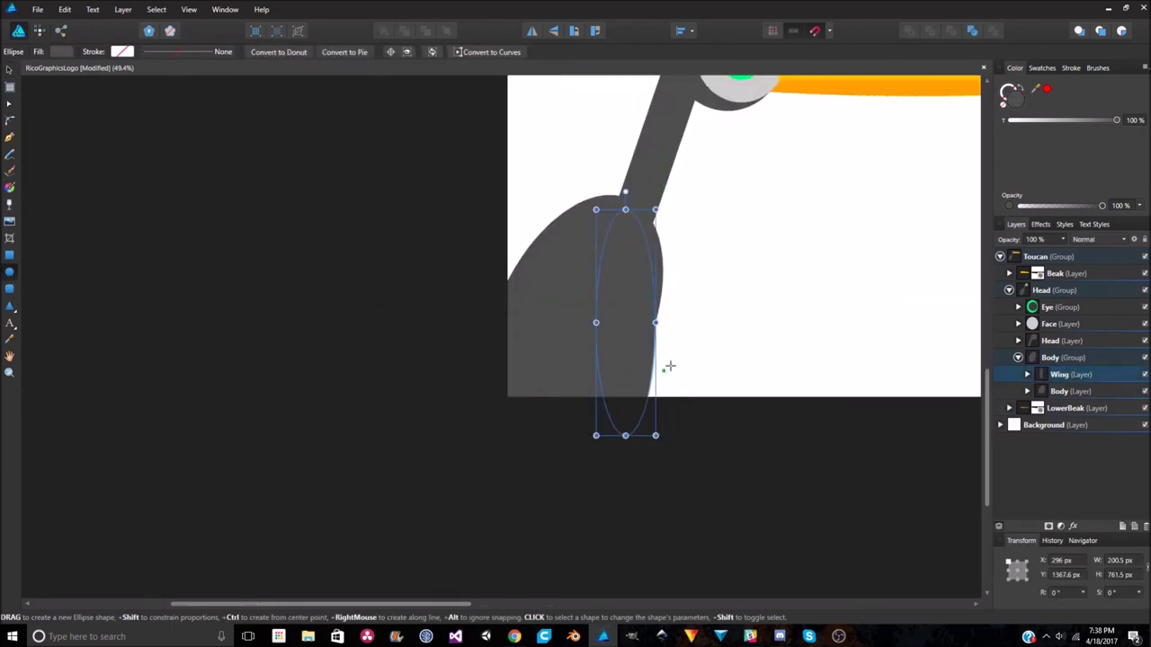
pyautogui.moveTo(665, 209); pyautogui.dragTo(675, 200)
pyautogui.moveTo(632, 295); pyautogui.dragTo(590, 286)
pyautogui.moveTo(621, 334)
pyautogui.mouseDown()
pyautogui.moveTo(631, 340)
pyautogui.moveTo(615, 311)
pyautogui.mouseUp()
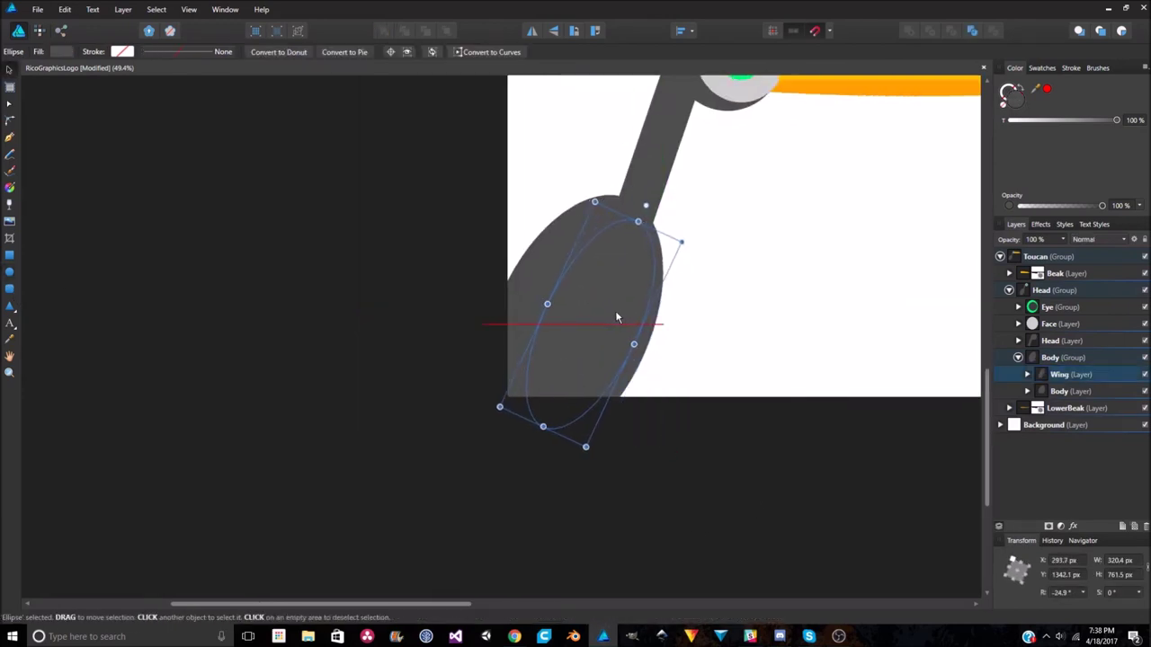
pyautogui.scroll(3, 616, 314)
# Fill the oval light grey, rename its layer Belly, then narrow and slightly rotate it
pyautogui.click(61, 51)
pyautogui.click(67, 171)
pyautogui.scroll(-3, 735, 432)
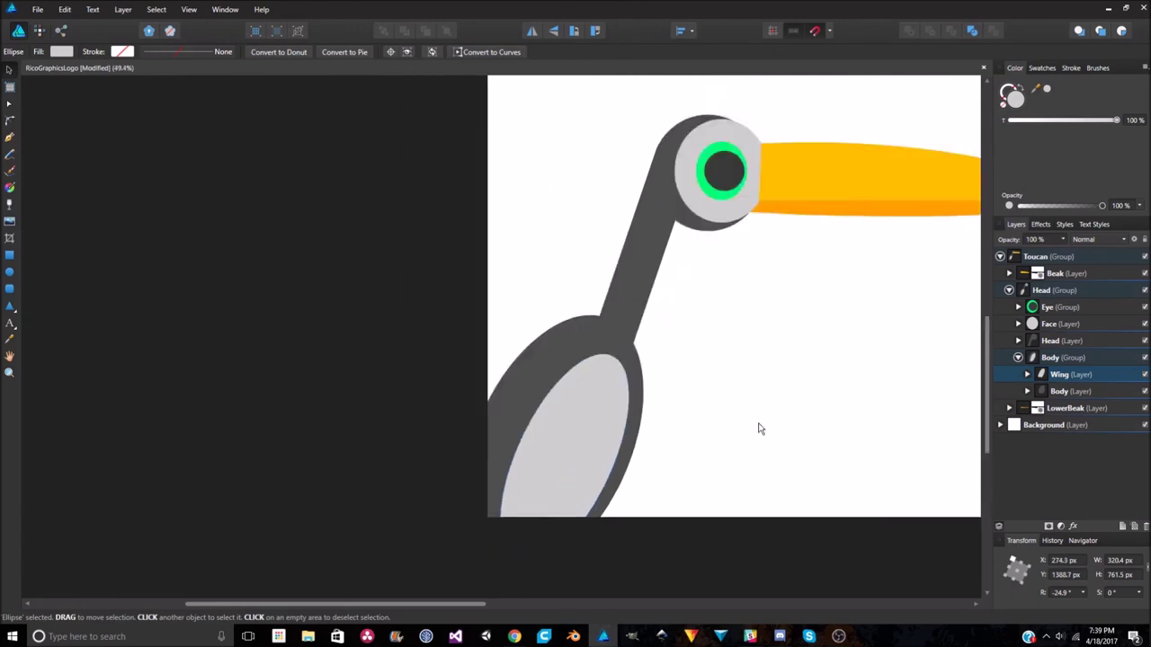
pyautogui.doubleClick(1059, 374)
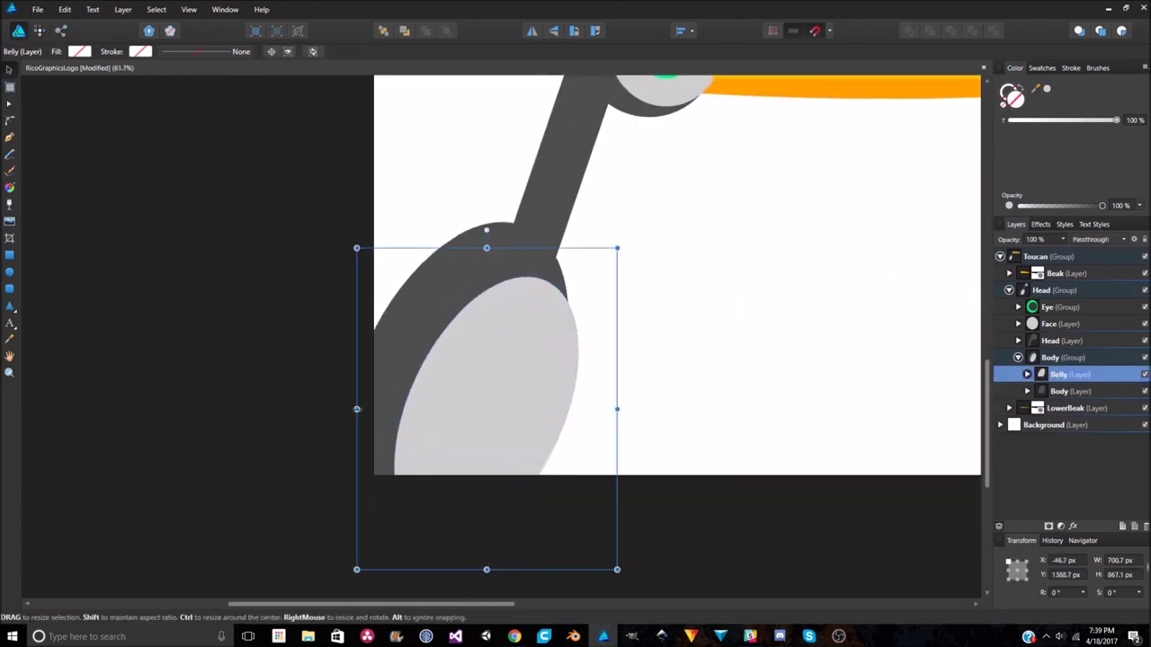
pyautogui.moveTo(356, 409); pyautogui.dragTo(411, 409)
pyautogui.moveTo(532, 375); pyautogui.dragTo(673, 512)
pyautogui.scroll(-3, 626, 388)
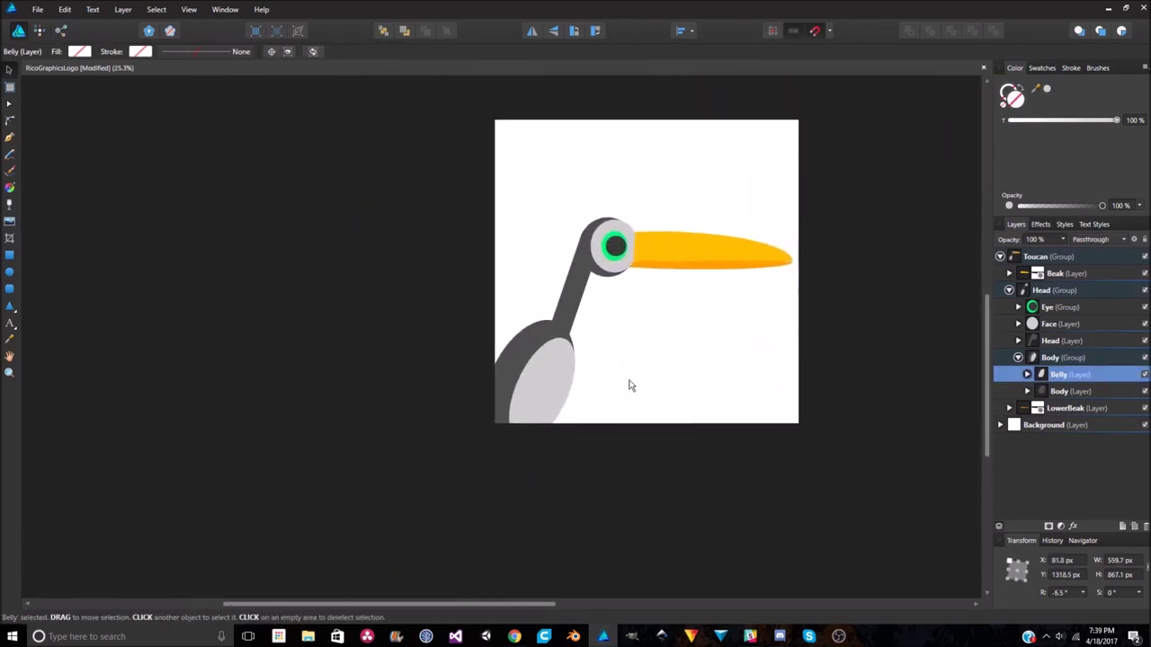
pyautogui.scroll(2, 525, 506)
pyautogui.scroll(5, 745, 329)
pyautogui.scroll(-3, 516, 390)
# Select and then deselect the beak to review the drawing
pyautogui.click(516, 391)
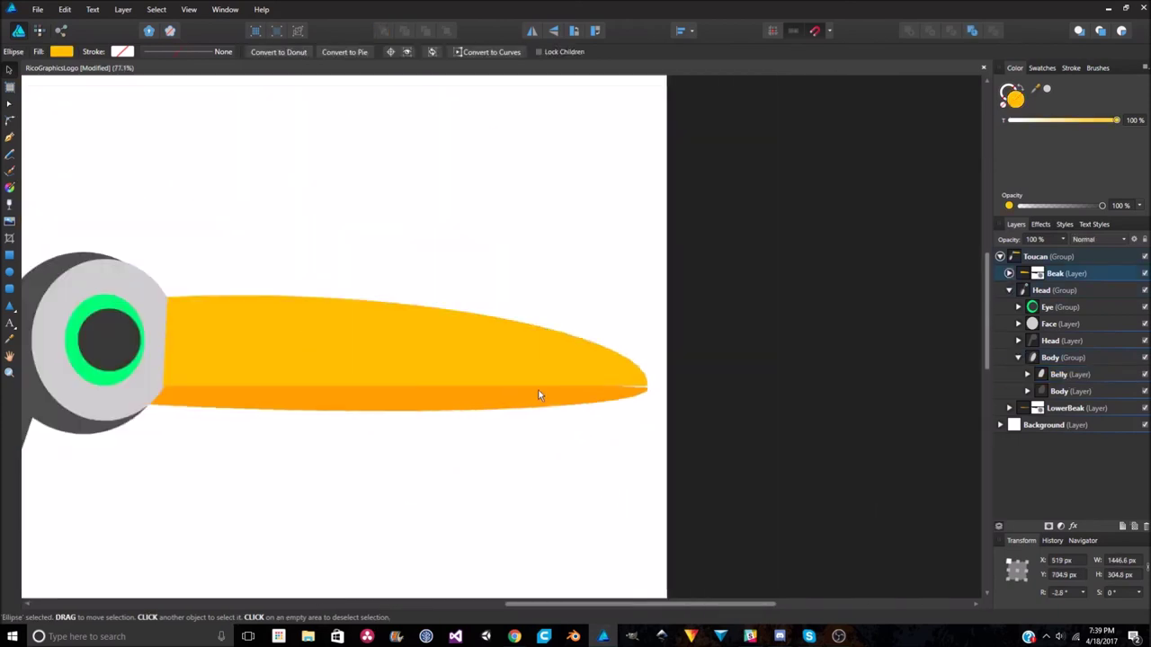
pyautogui.click(860, 356)
pyautogui.scroll(-2, 809, 266)
pyautogui.scroll(3, 809, 266)
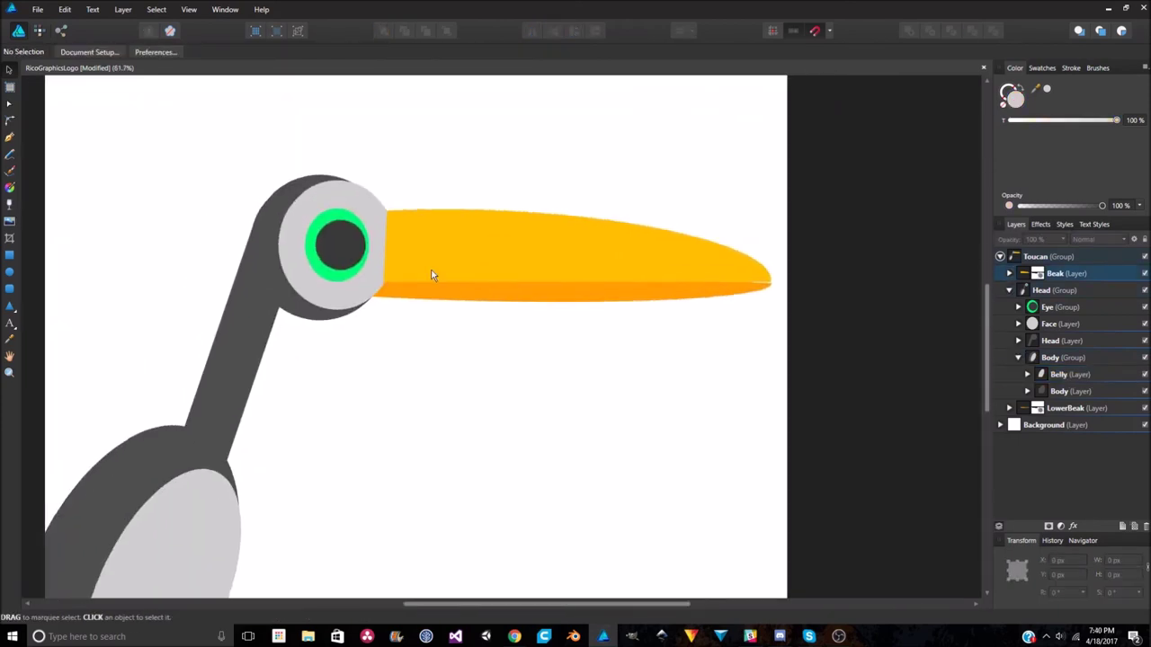
# Add a new layer named WhiteCircle inside the Eye group
pyautogui.click(1018, 307)
pyautogui.hotkey('ctrl', 'shift', 'n')
pyautogui.doubleClick(1065, 325)
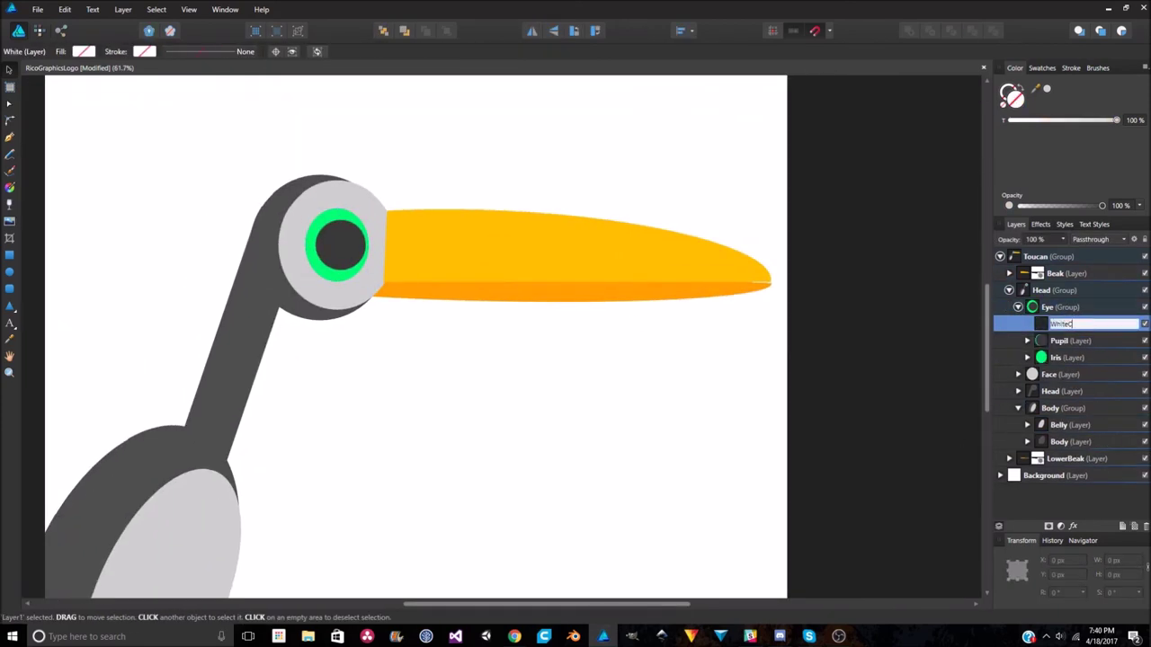
pyautogui.write('ircle')
pyautogui.press('Return')
# Draw a small white highlight ellipse on the pupil, then add a layer above Beak
pyautogui.press('e')
pyautogui.moveTo(353, 239); pyautogui.dragTo(356, 243)
pyautogui.click(61, 51)
pyautogui.click(90, 162)
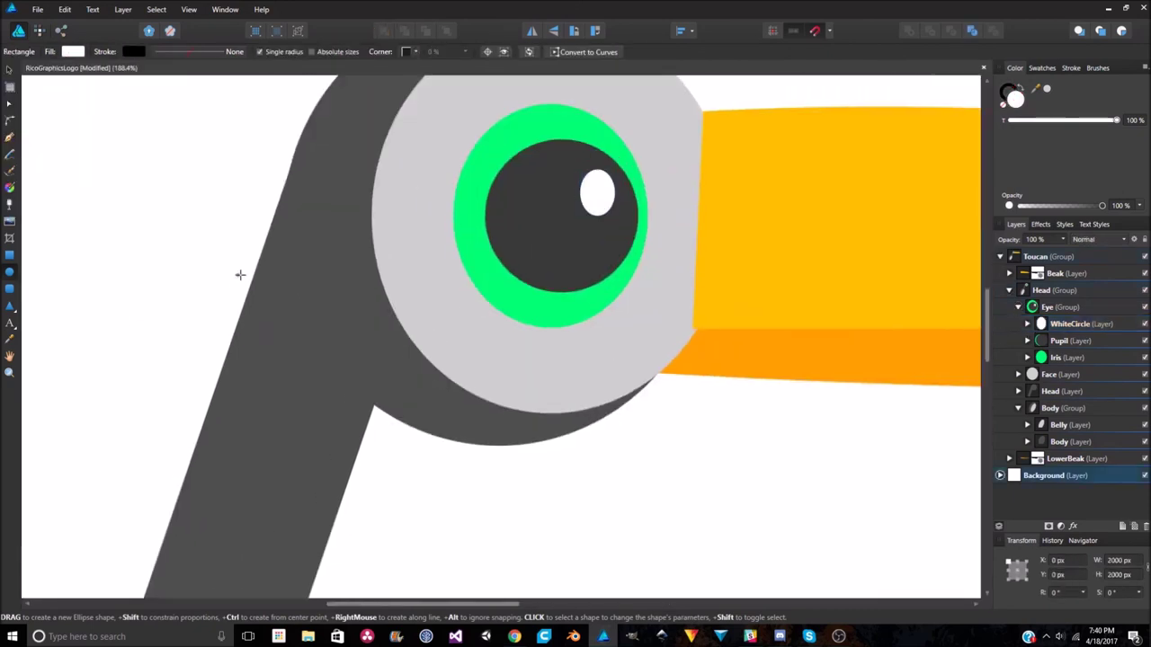
pyautogui.scroll(-3, 764, 413)
pyautogui.scroll(-1, 764, 414)
pyautogui.scroll(5, 693, 300)
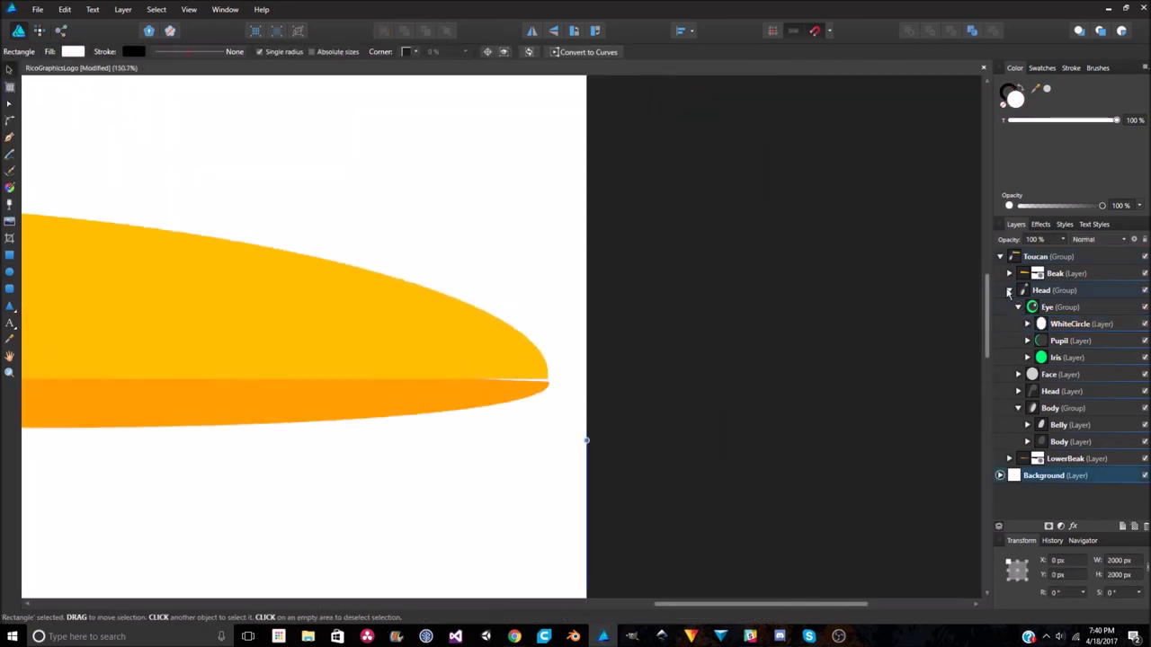
pyautogui.click(1052, 273)
pyautogui.hotkey('ctrl', 'shift', 'n')
# Draw a tiny dark nostril ellipse near the beak tip and save the document
pyautogui.press('e')
pyautogui.moveTo(468, 319); pyautogui.dragTo(486, 339)
pyautogui.scroll(-4, 800, 240)
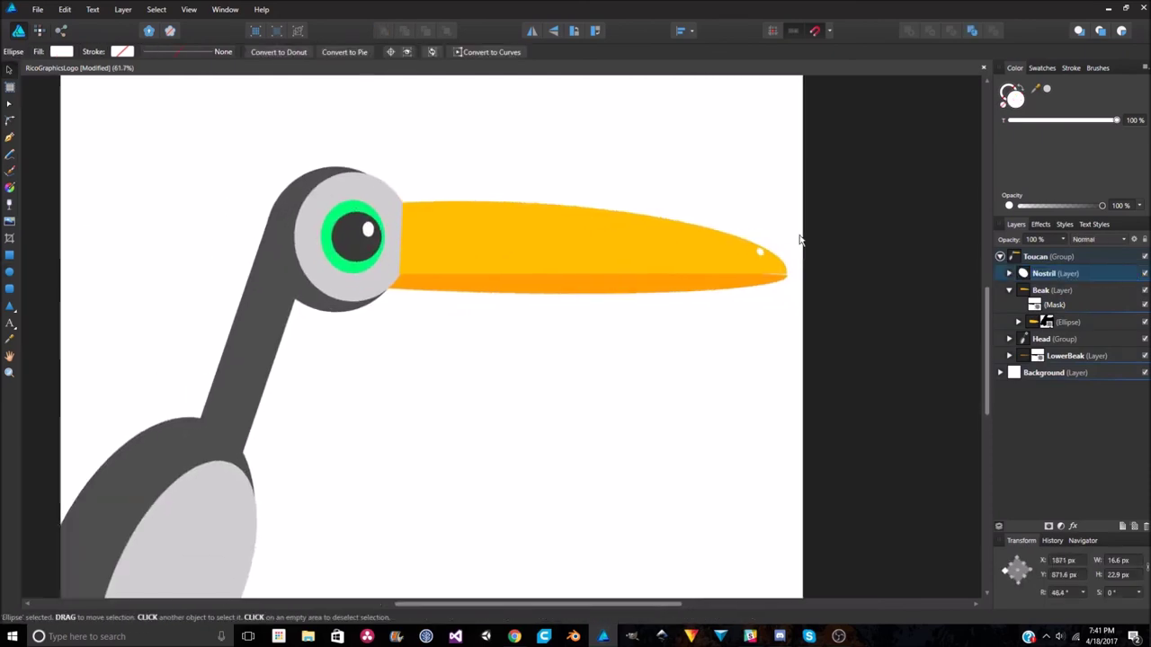
pyautogui.click(61, 51)
pyautogui.moveTo(151, 73); pyautogui.dragTo(230, 178)
pyautogui.click(801, 249)
pyautogui.scroll(-3, 800, 249)
pyautogui.scroll(2, 797, 303)
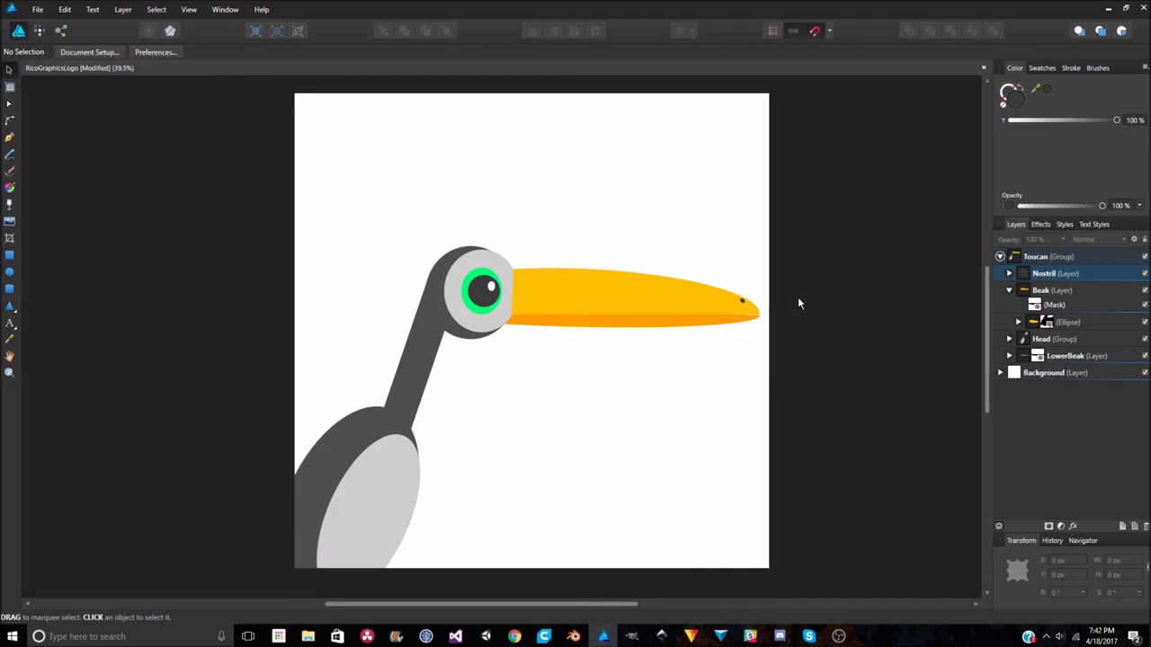
pyautogui.hotkey('ctrl', 's')
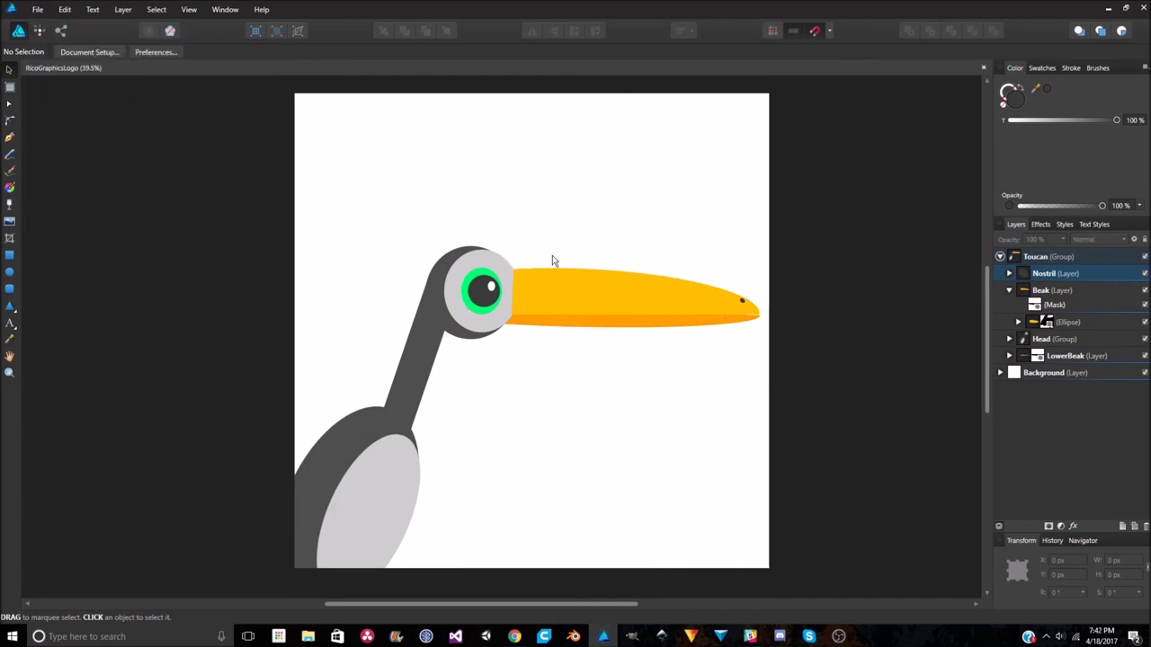